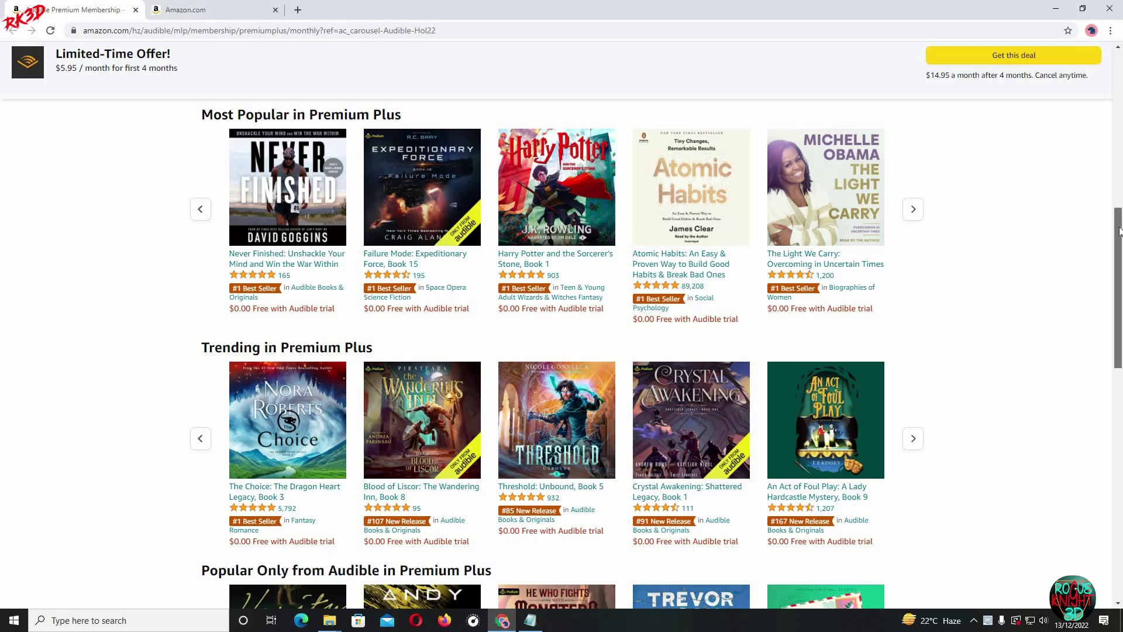
- Scroll the Premium Plus page, then move to the Amazon.com tab and scroll the Audible Originals results
left_click_drag(1119, 239, 1119, 288)
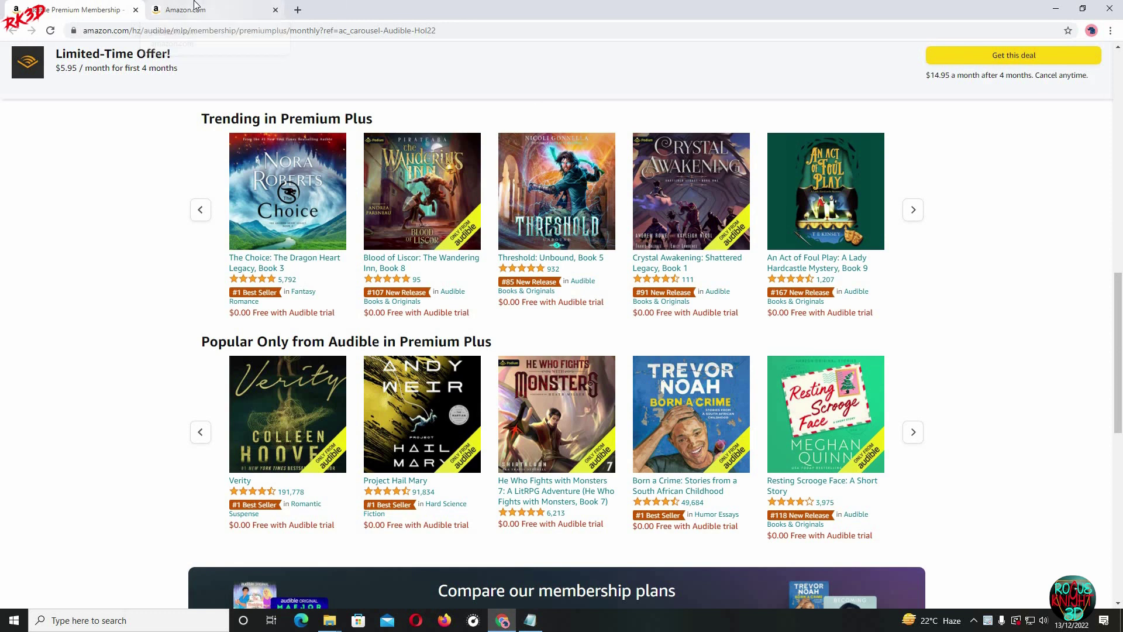
key("ctrl+Tab")
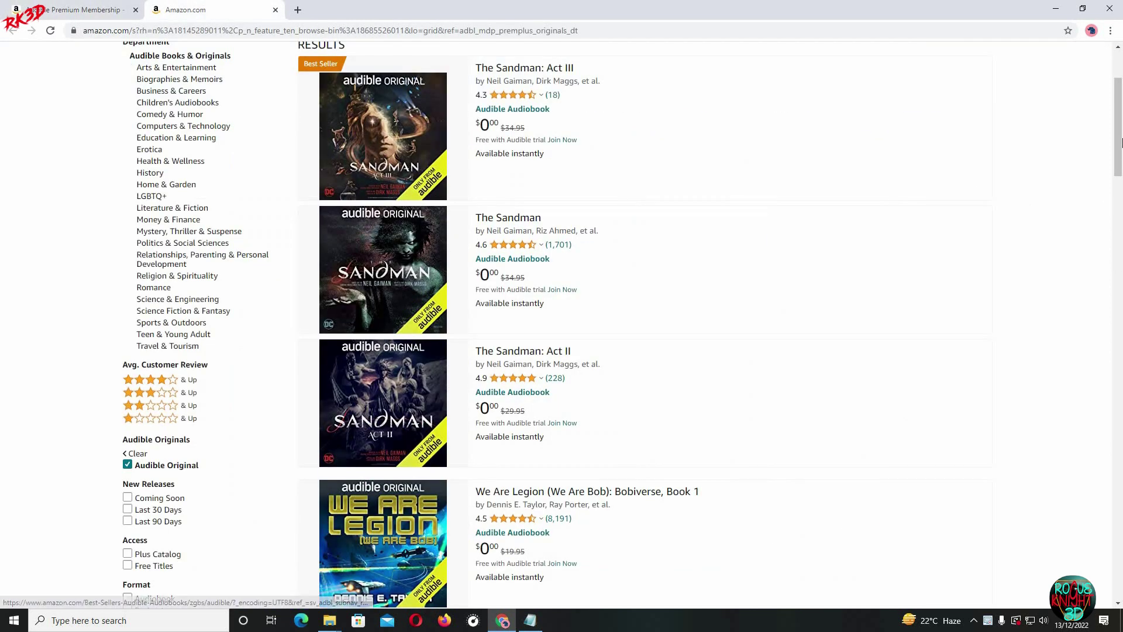
scroll(1121, 145, "down", 4)
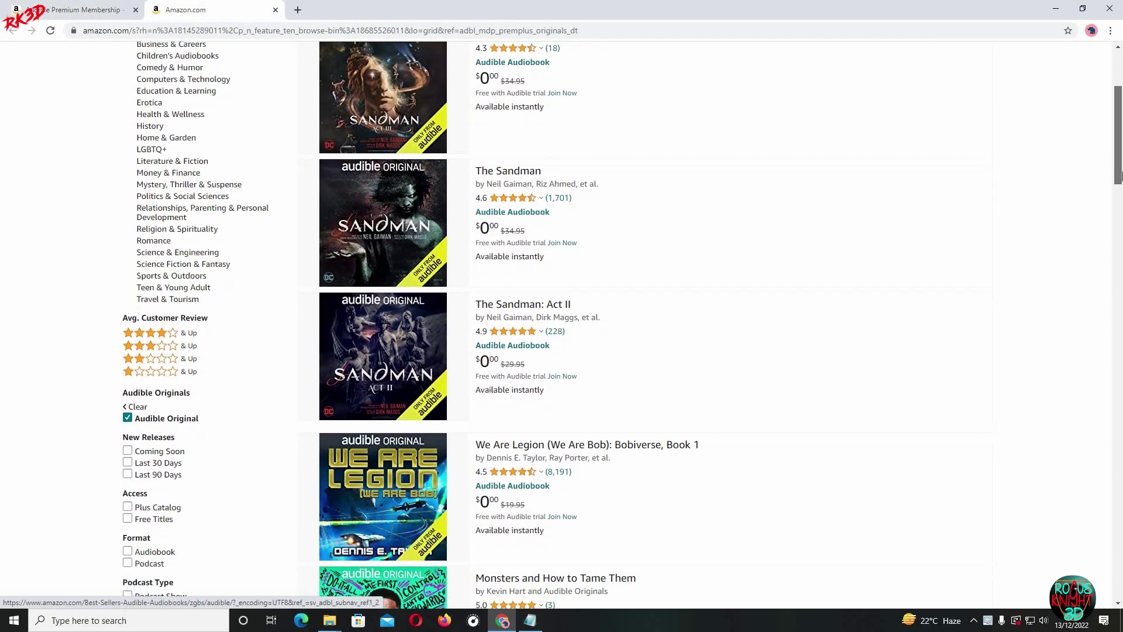
left_click_drag(1120, 217, 1120, 342)
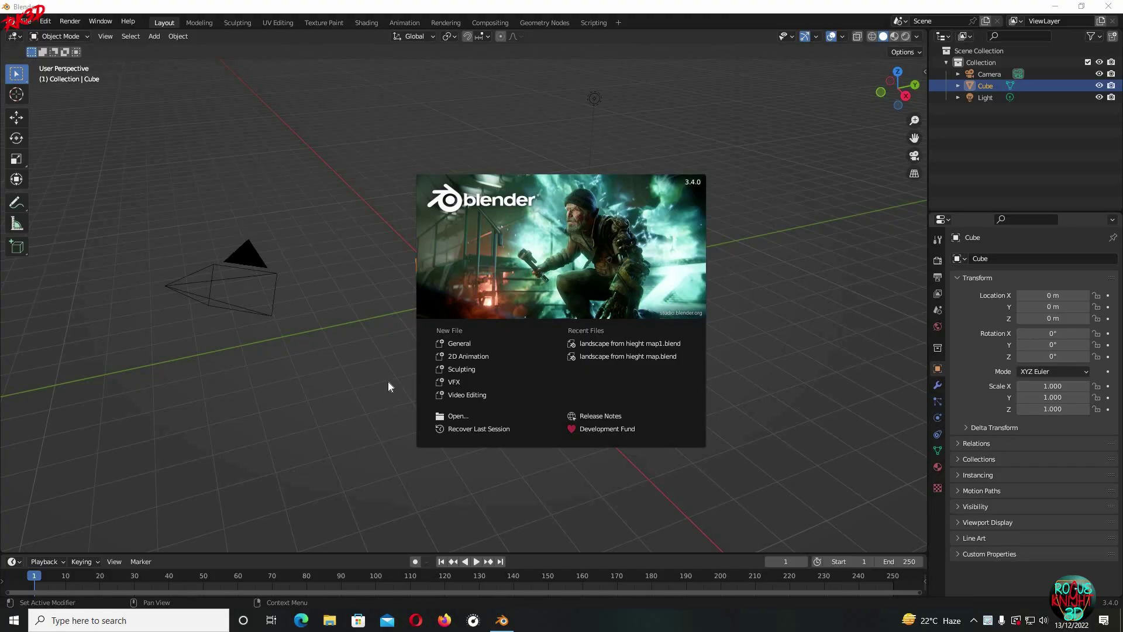
- Delete the default cube and add a plane scaled up by 10
key("Escape")
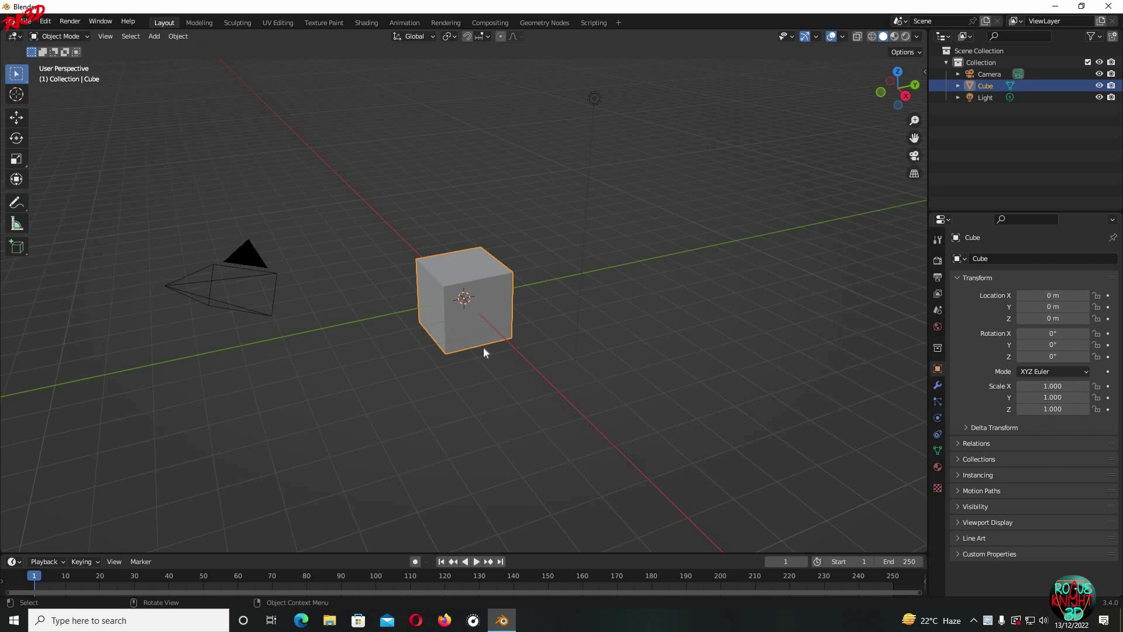
key("x")
key("Return")
key("shift+a")
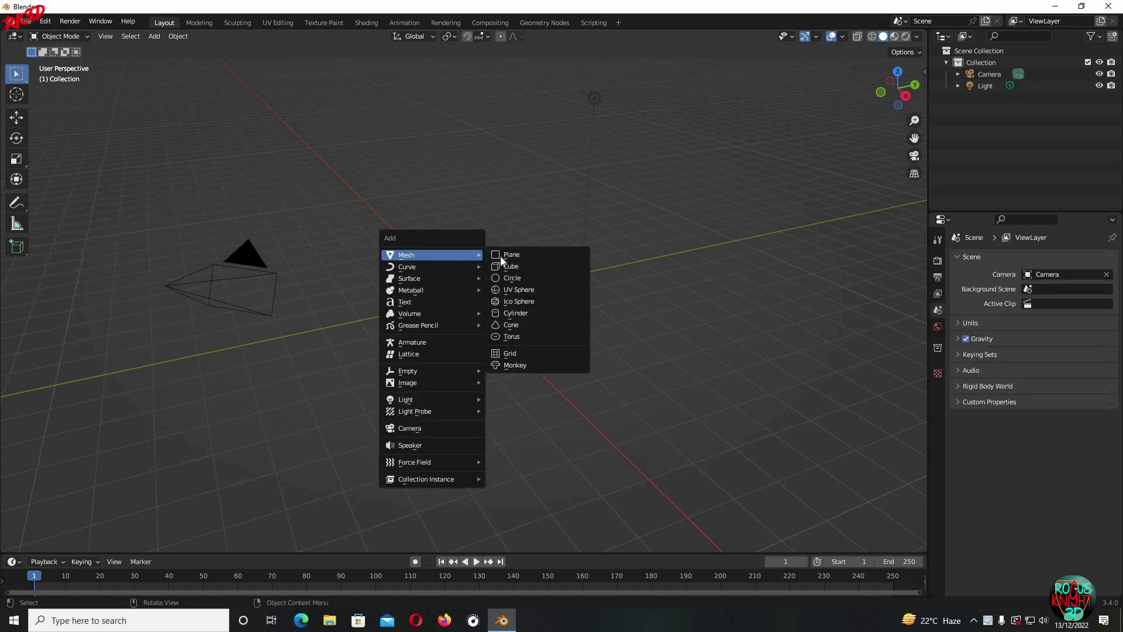
left_click(500, 257)
type("s1")
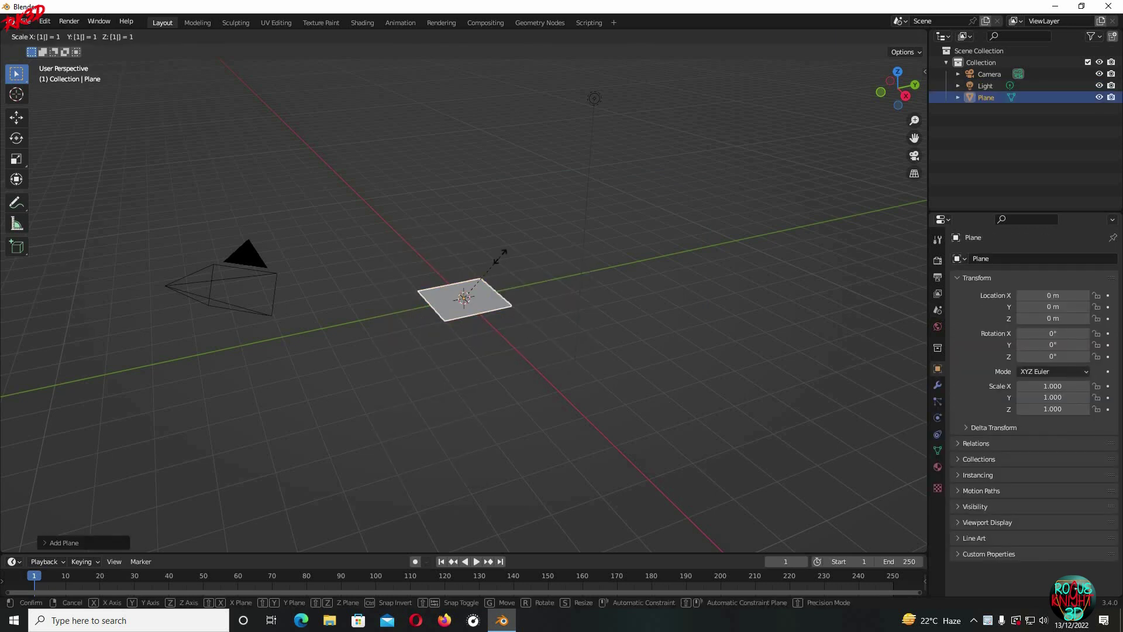
type("0")
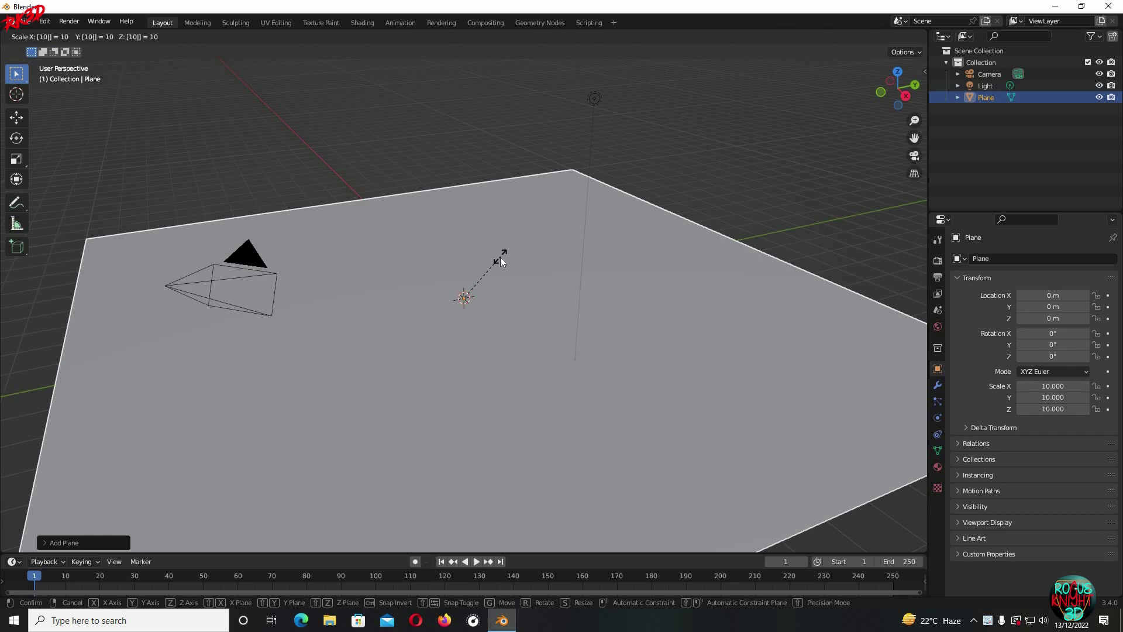
left_click(500, 257)
scroll(325, 349, "down", 2)
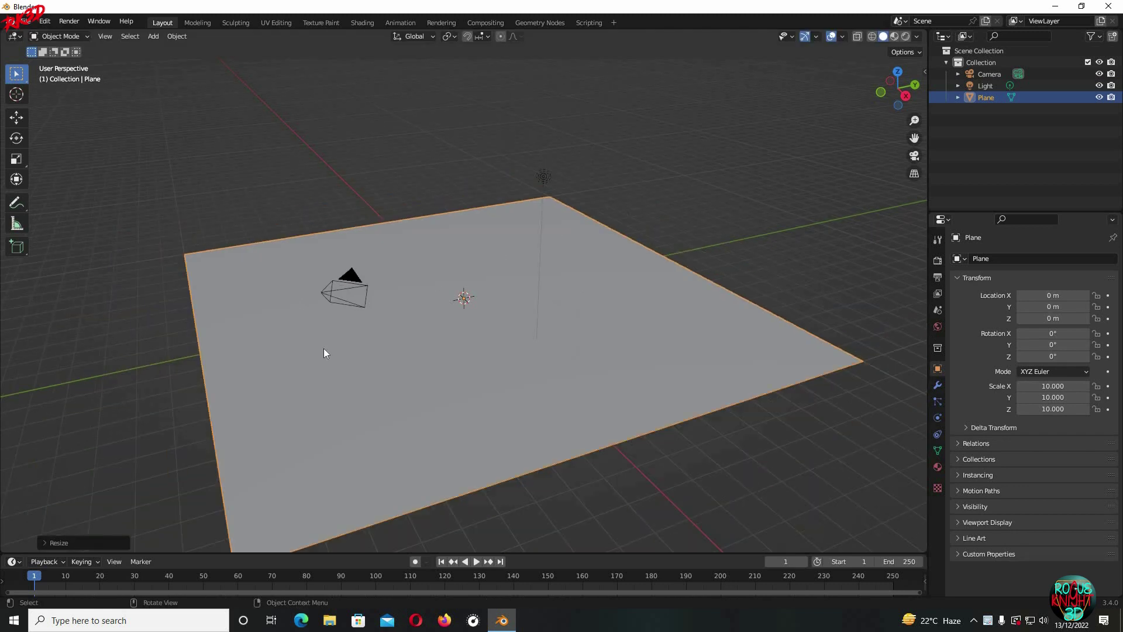
- In Edit Mode, subdivide the plane with 100 cuts and deselect everything
key("Tab")
right_click(402, 354)
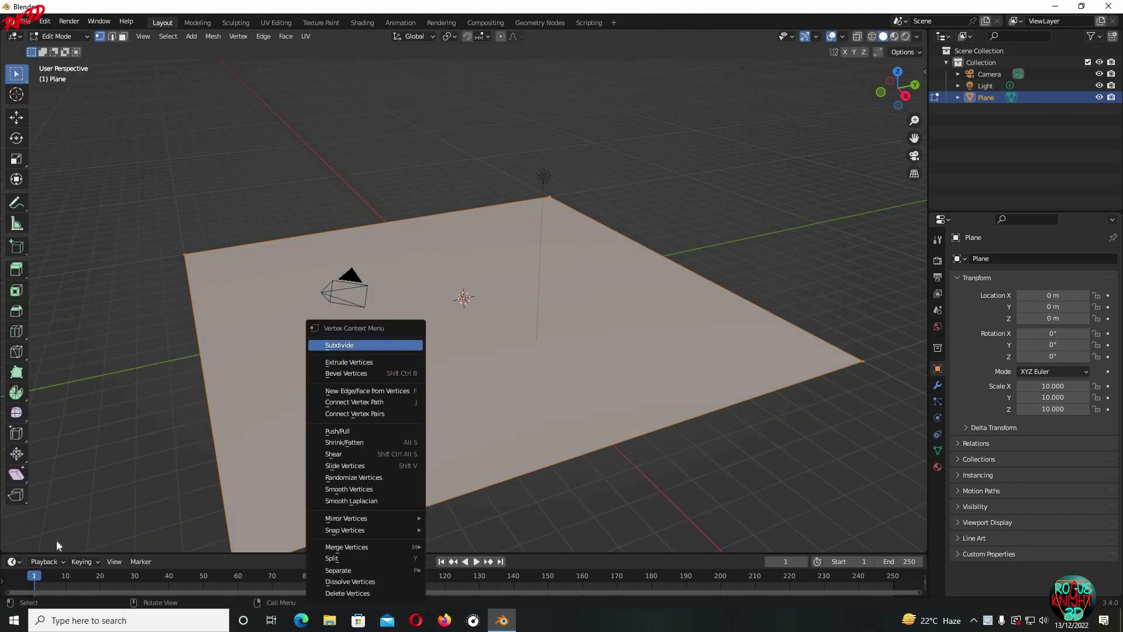
key("Return")
left_click(168, 463)
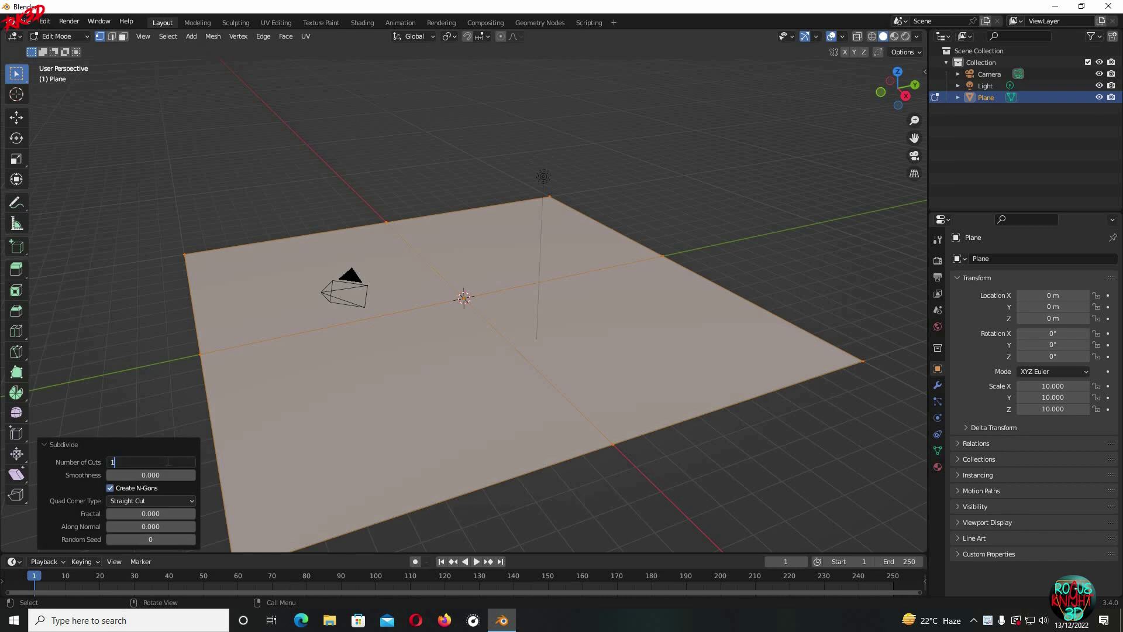
type("00")
key("Return")
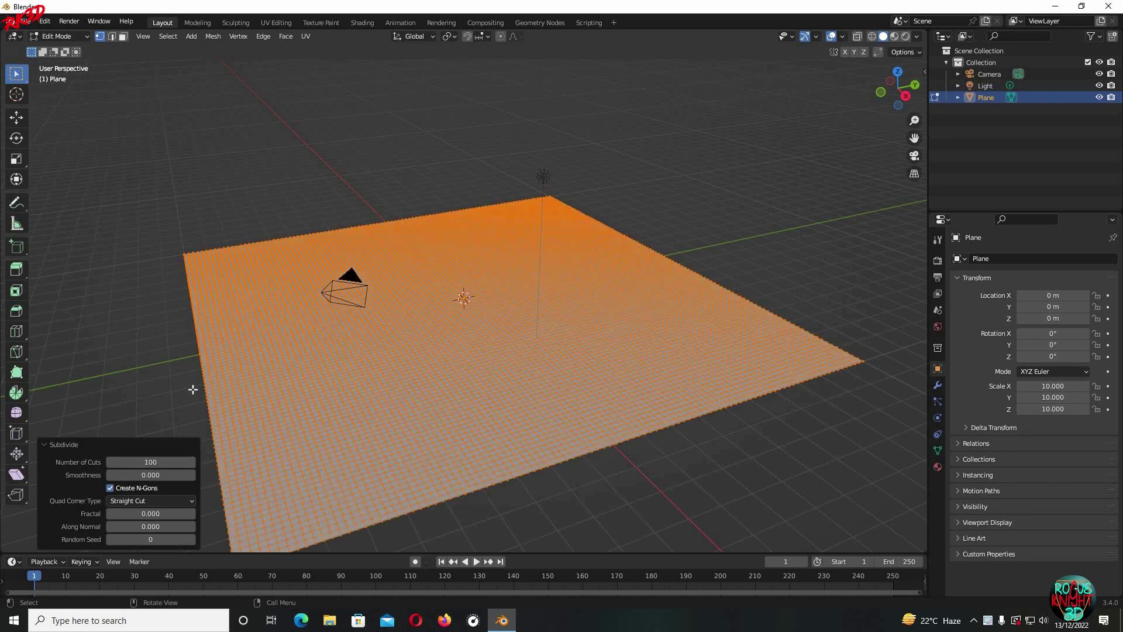
left_click(193, 390)
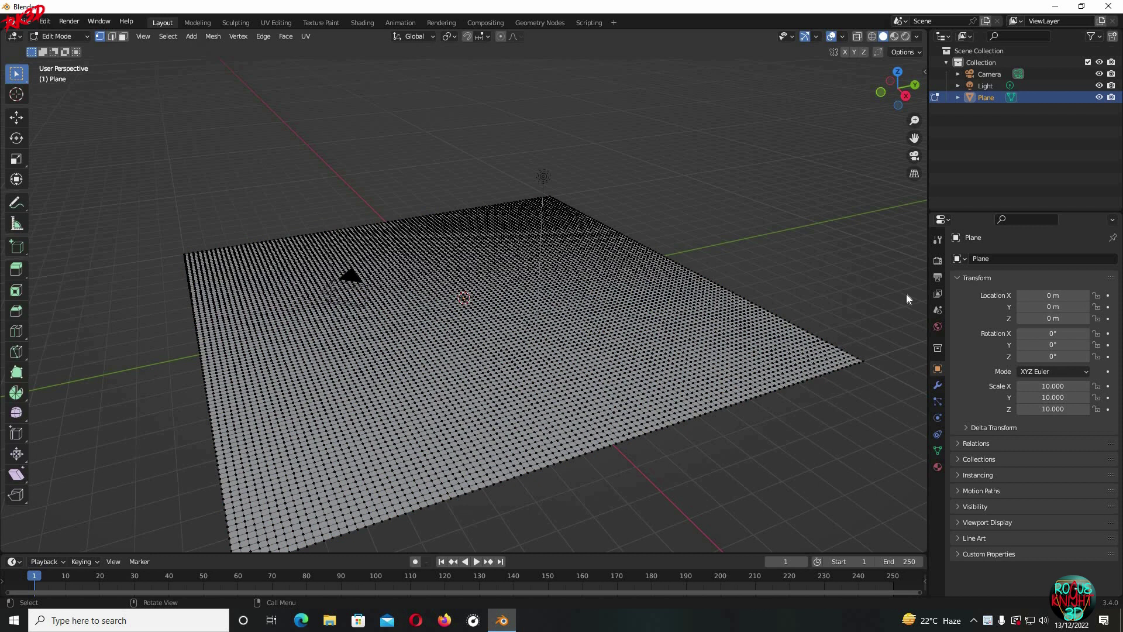
- Back in Object Mode, add a Subdivision Surface modifier to the plane
key("Tab")
left_click(938, 385)
left_click(981, 256)
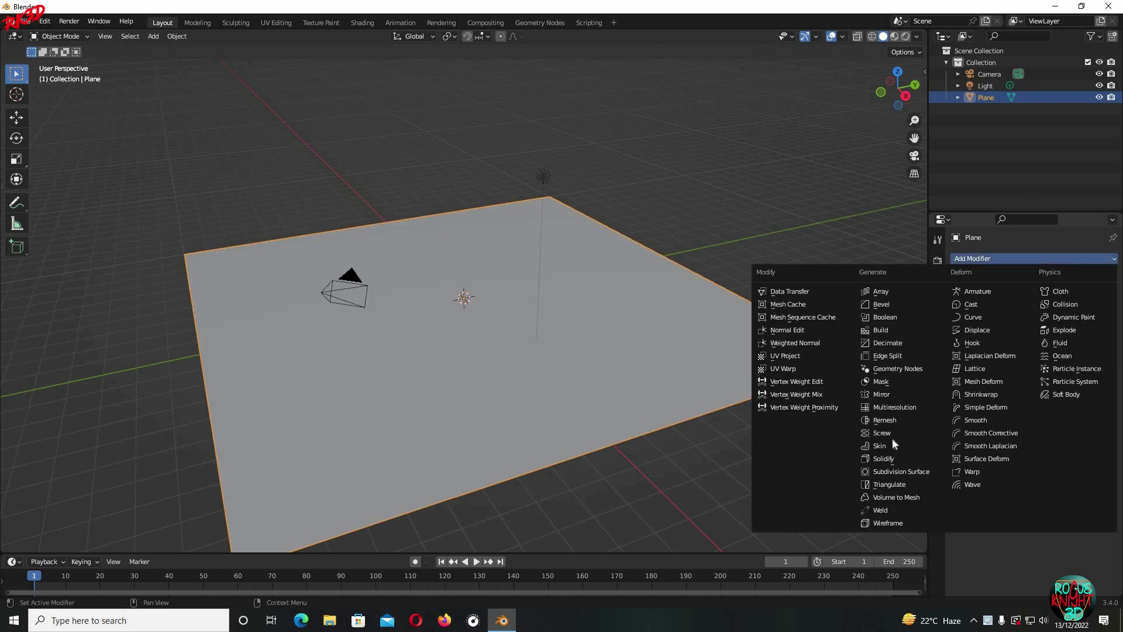
left_click(908, 470)
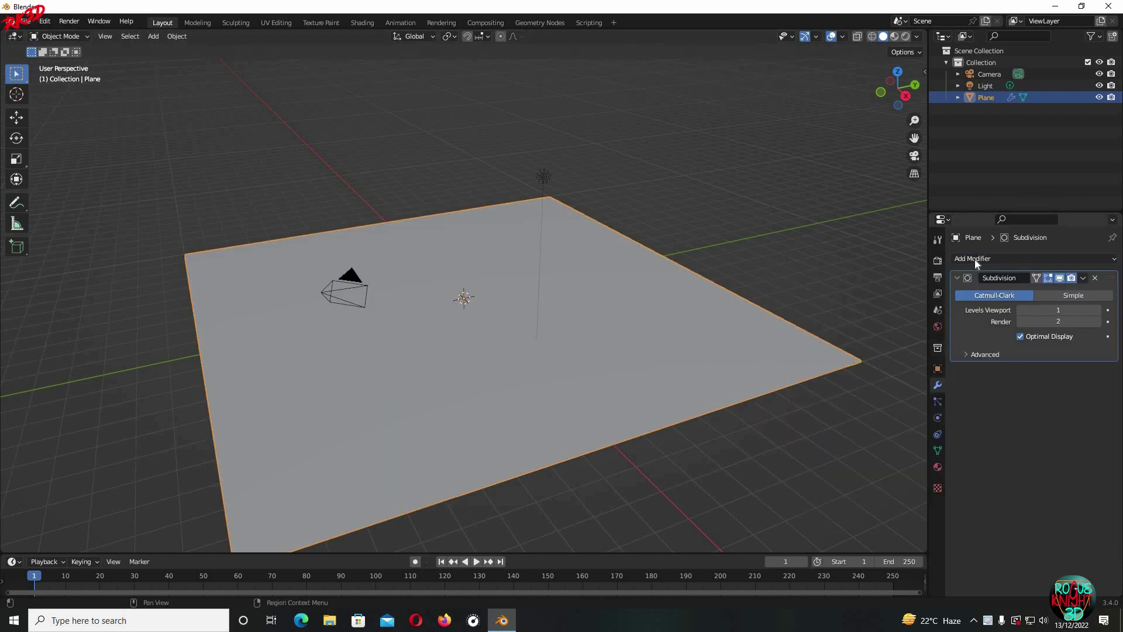
- In Shading, create a new material built from the Rocky Land and Rivers Bump Map, Diffuse and Height Map images
left_click(360, 22)
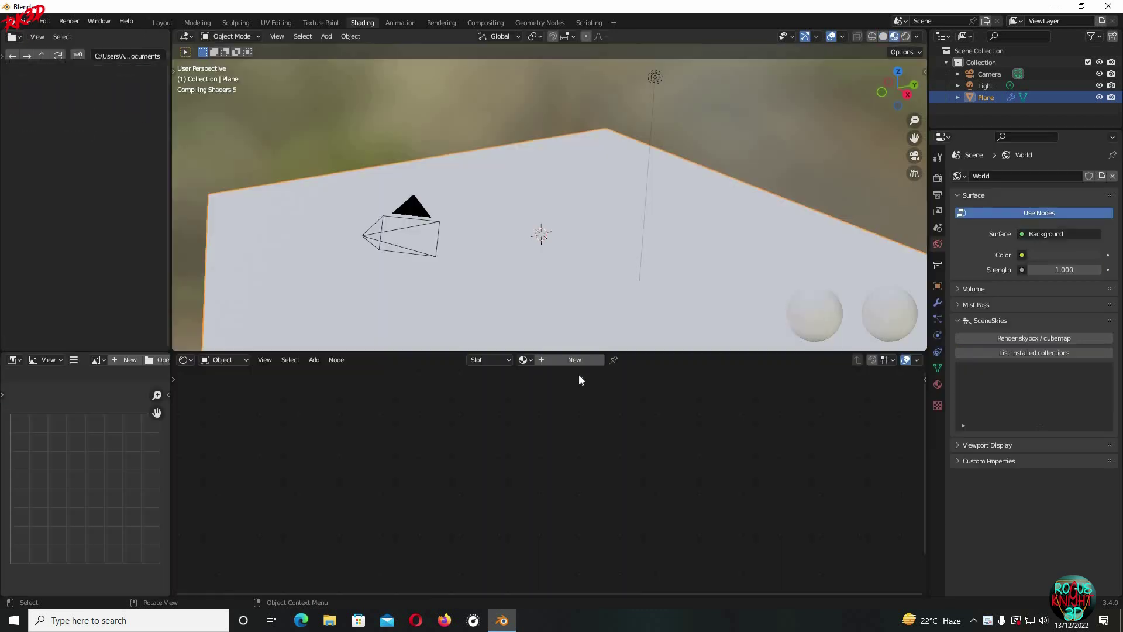
left_click(575, 360)
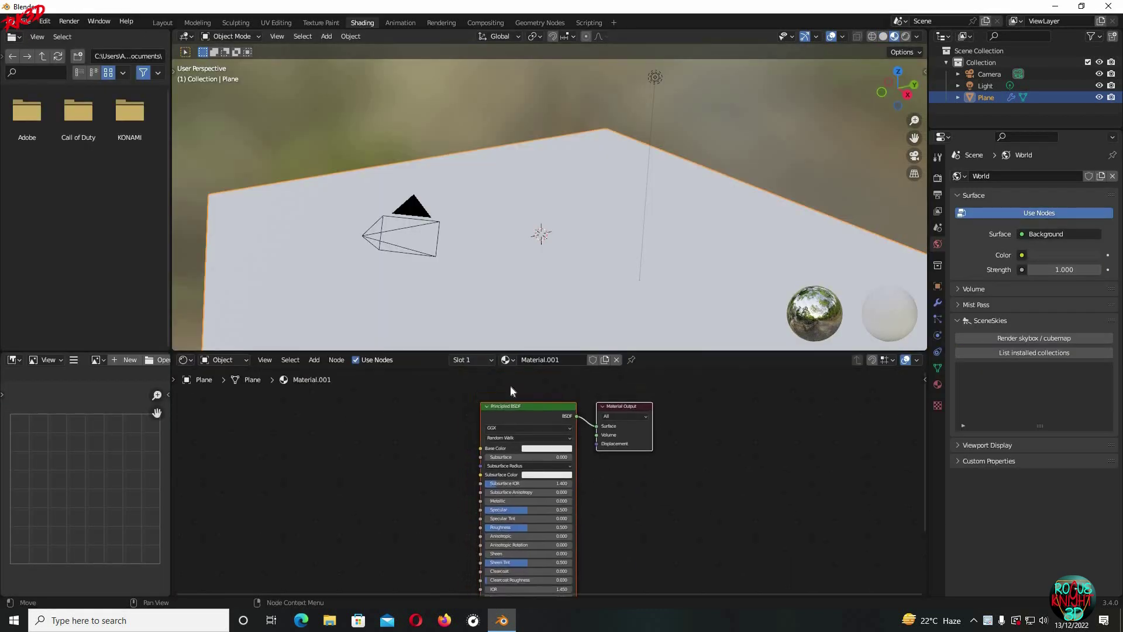
key("ctrl+shift+t")
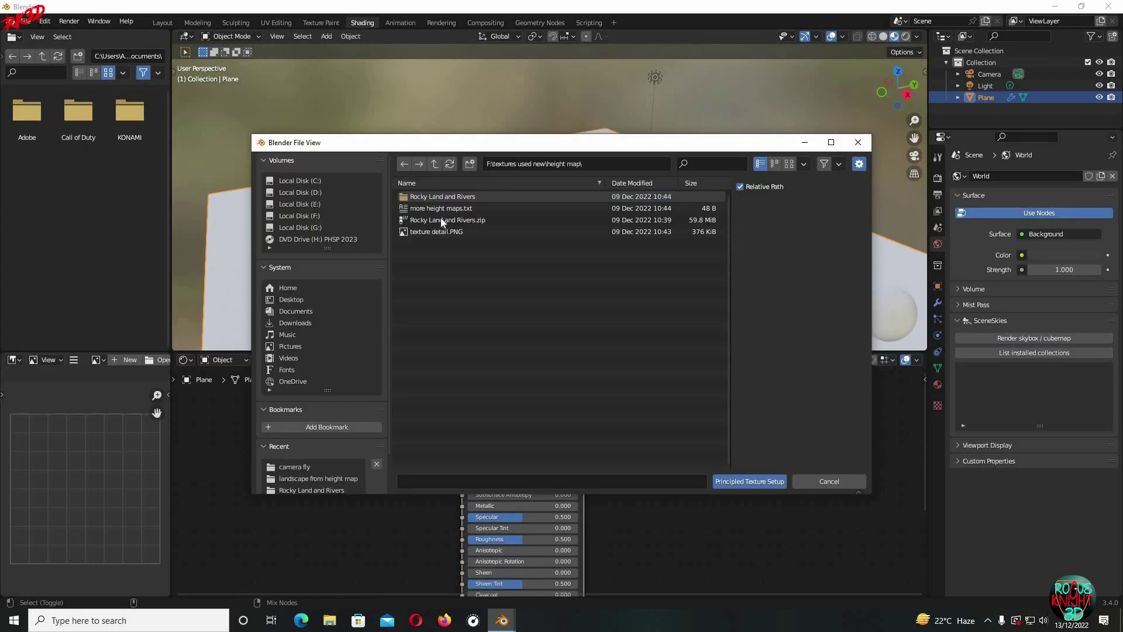
left_click(455, 195)
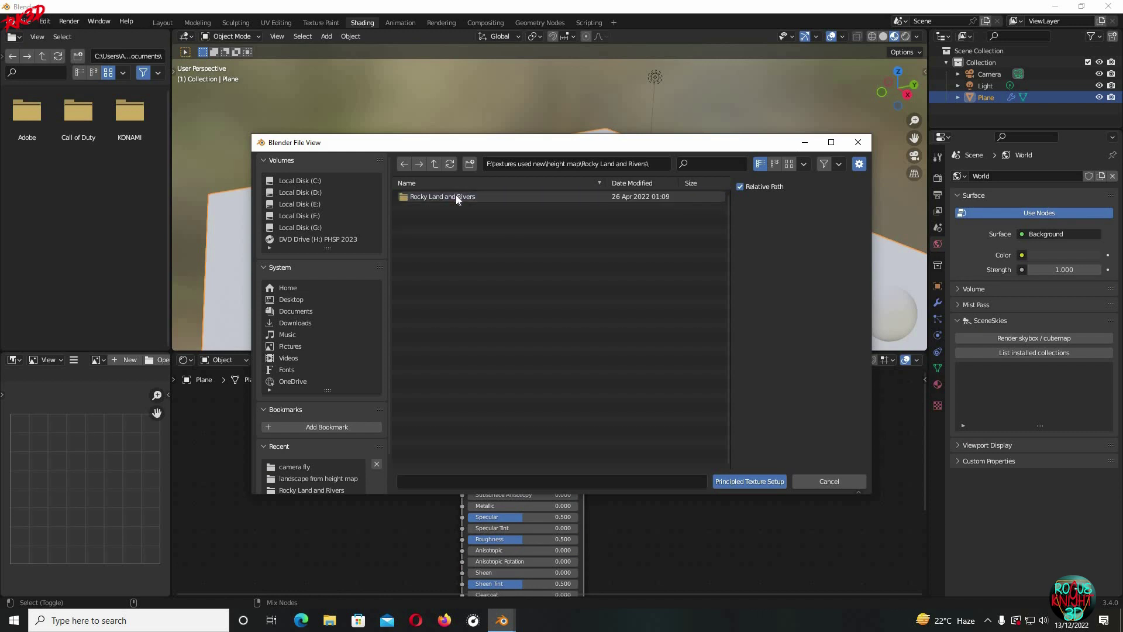
left_click(456, 196)
left_click(449, 198)
left_click(448, 208, "shift")
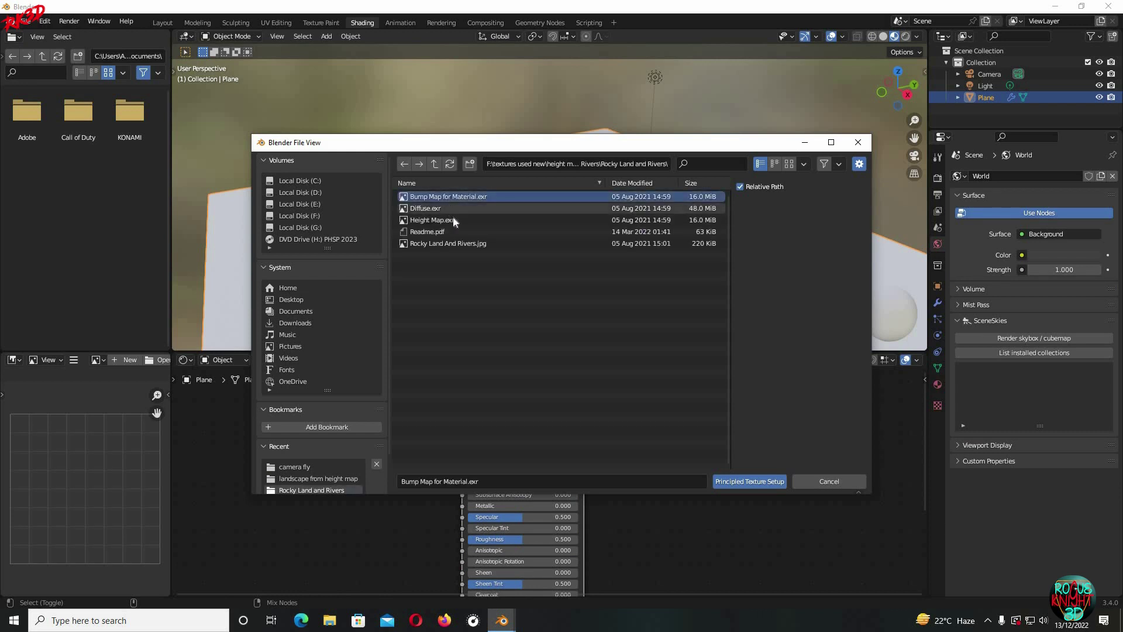
left_click(453, 219, "shift")
left_click(753, 482)
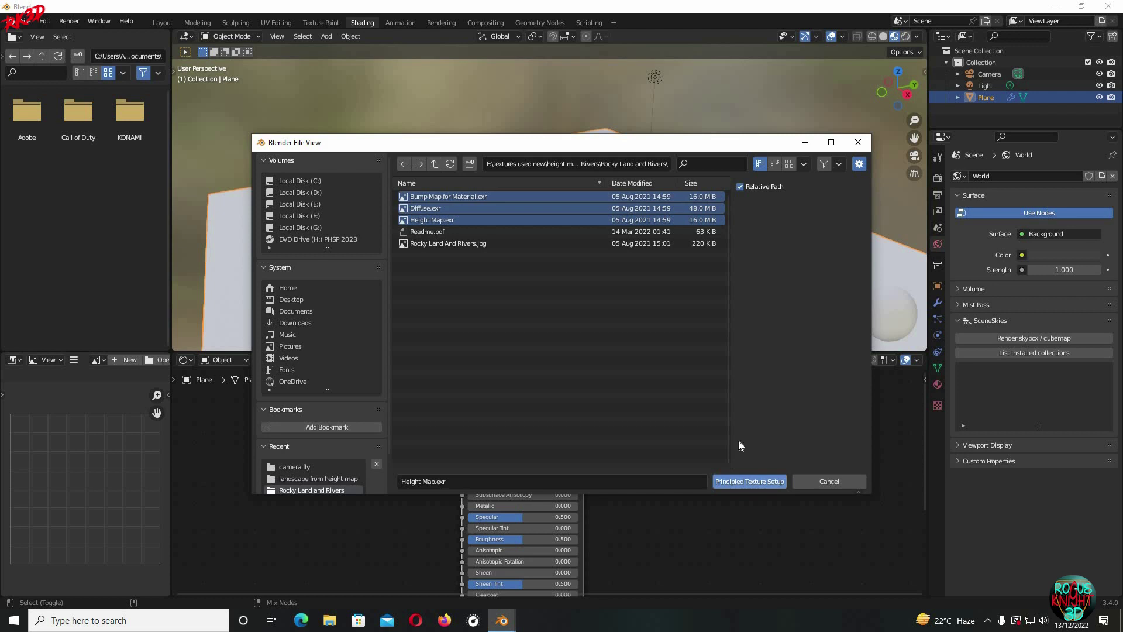
- Tick Invert on the Bump node and set its Strength to 0.5
scroll(642, 458, "down", 3)
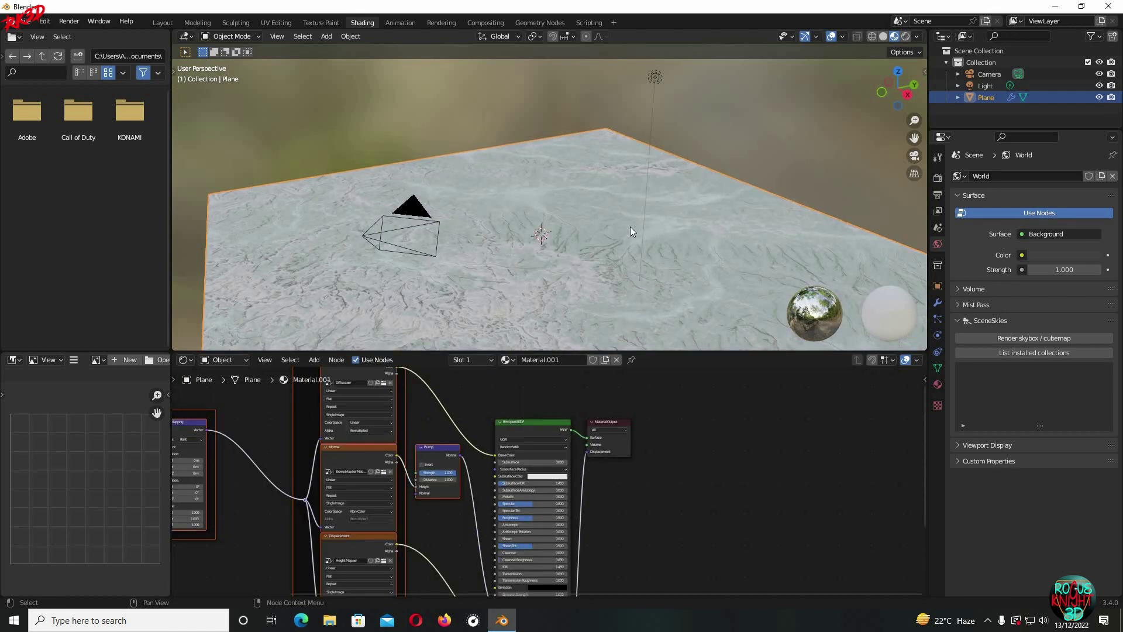
middle_click_drag(632, 219, 643, 157)
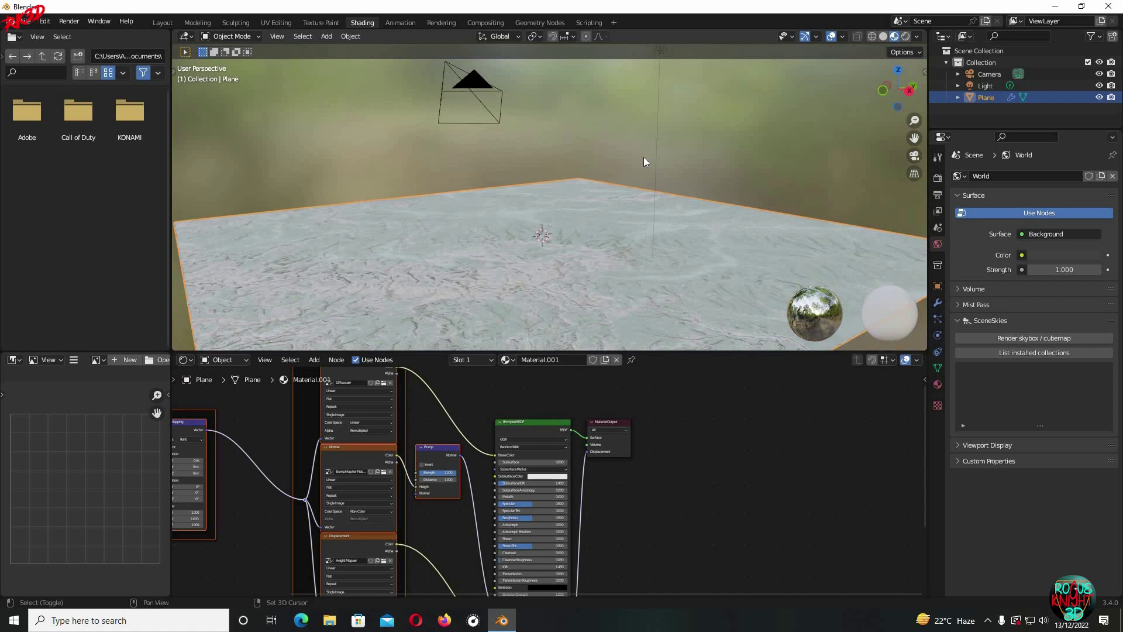
middle_click_drag(644, 157, 572, 150)
scroll(420, 484, "up", 2)
left_click(374, 458)
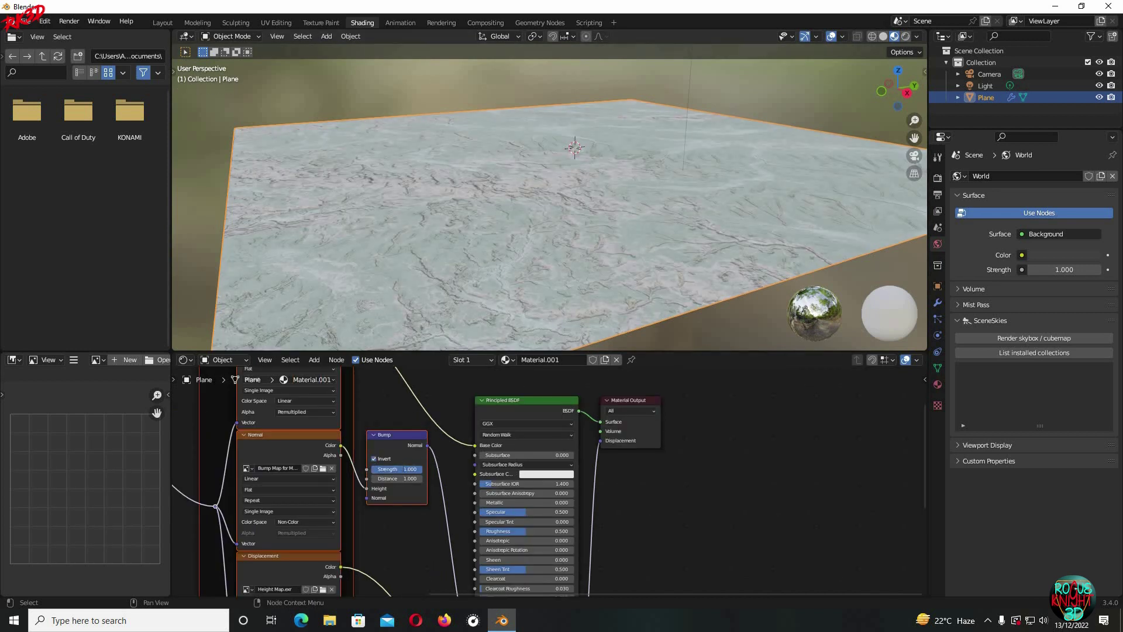
left_click(398, 469)
key("BackSpace")
type(".5")
key("Return")
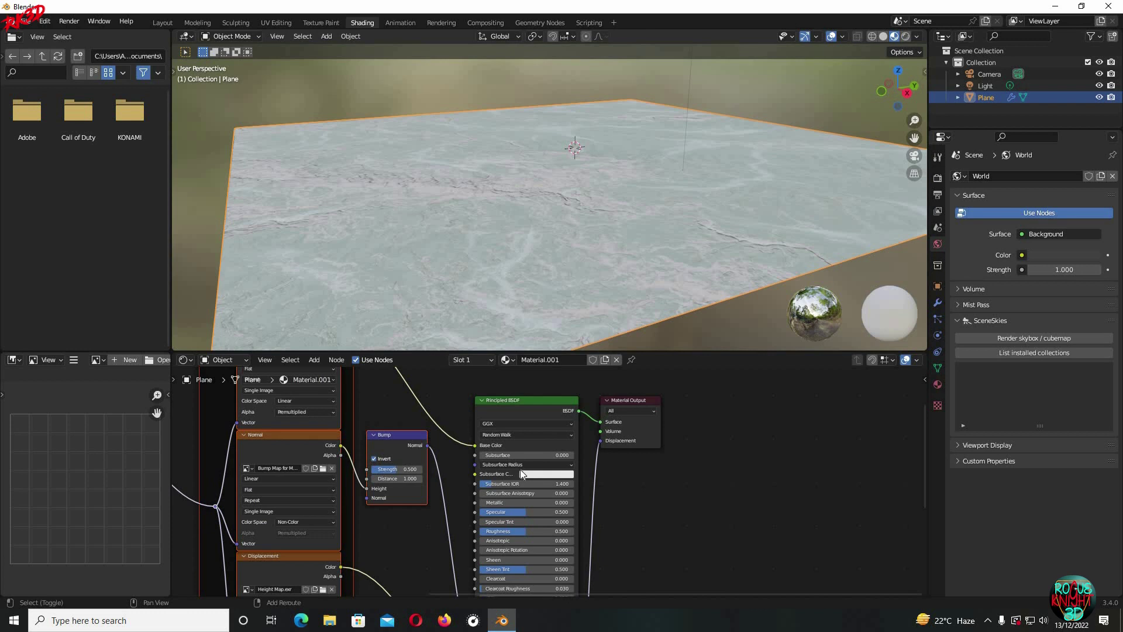
middle_click_drag(443, 400, 515, 462)
scroll(448, 413, "up", 1)
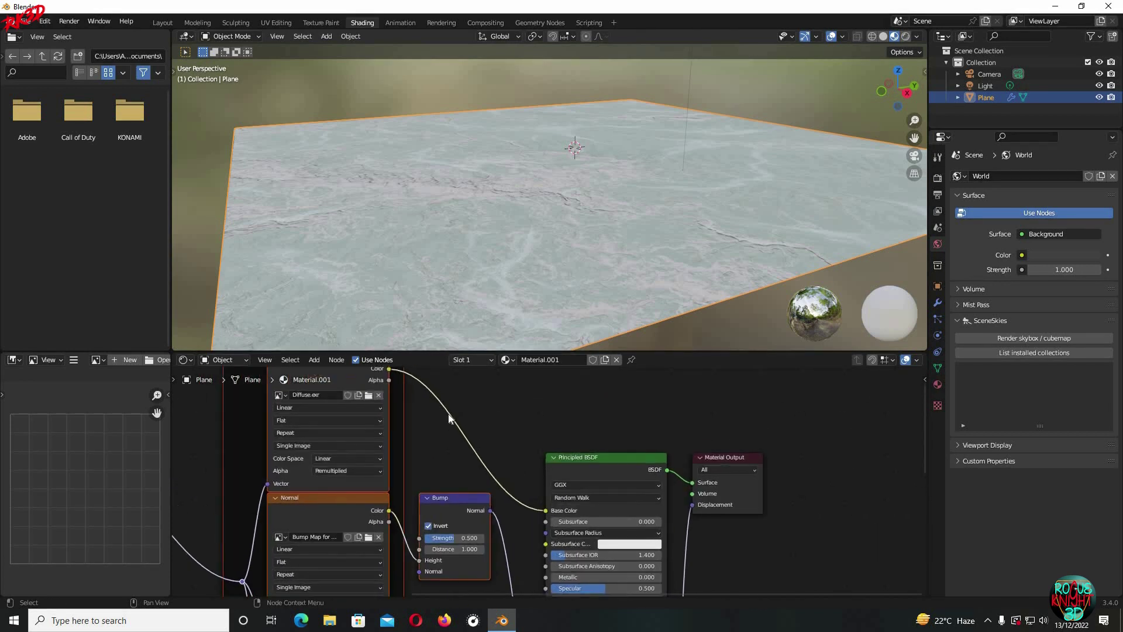
- Set the render engine to Cycles with GPU Compute as the device
left_click(938, 182)
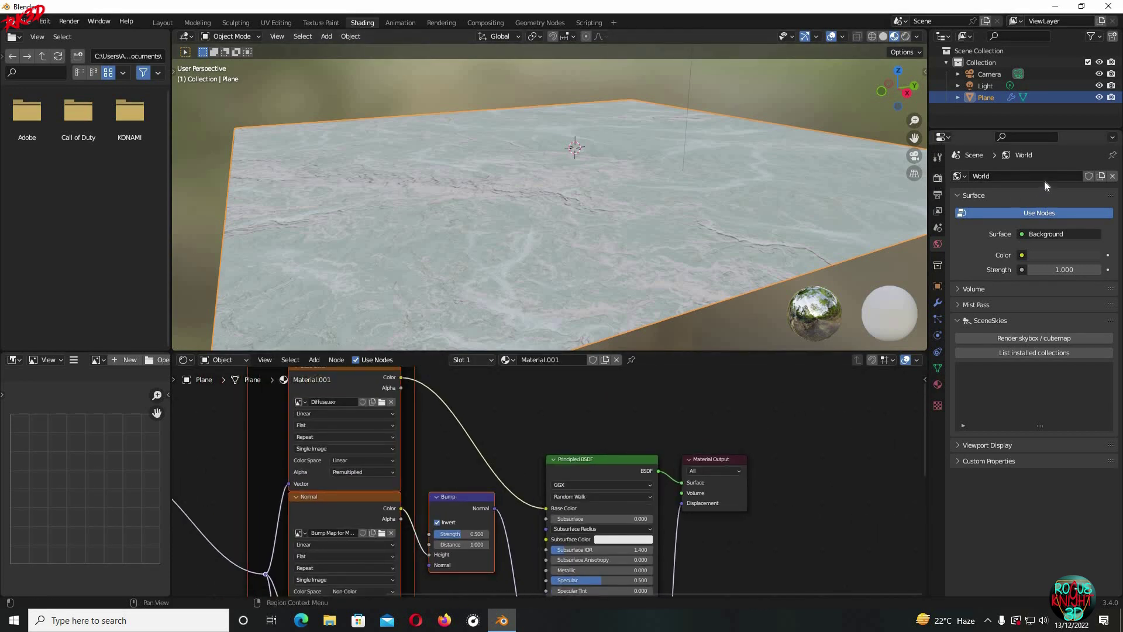
left_click(1046, 177)
left_click(1045, 215)
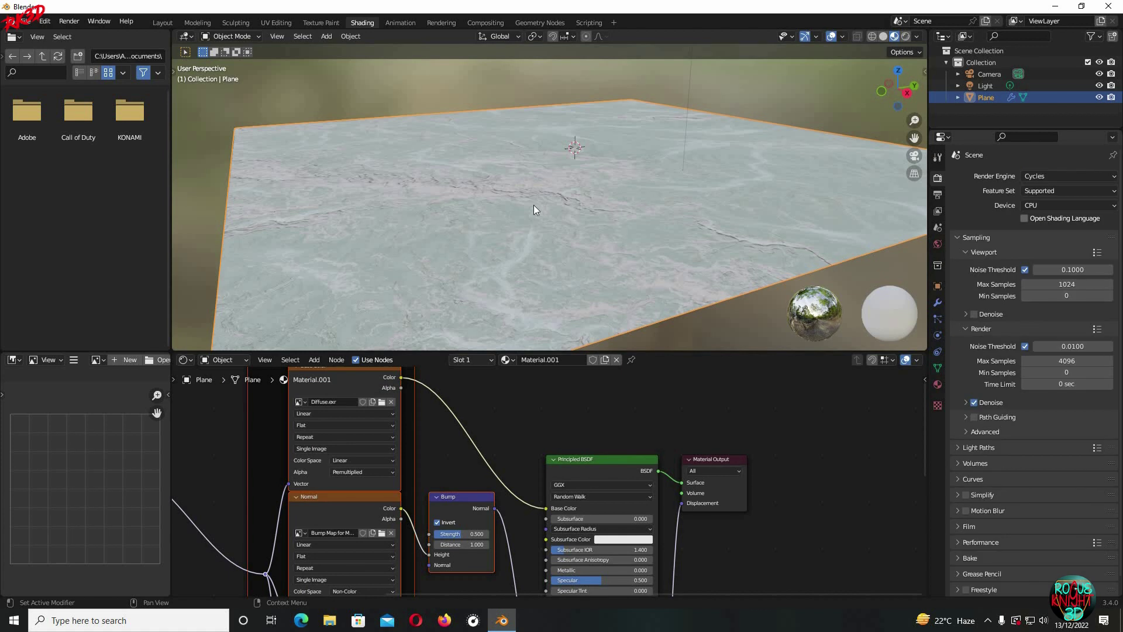
left_click(1053, 205)
left_click(1048, 231)
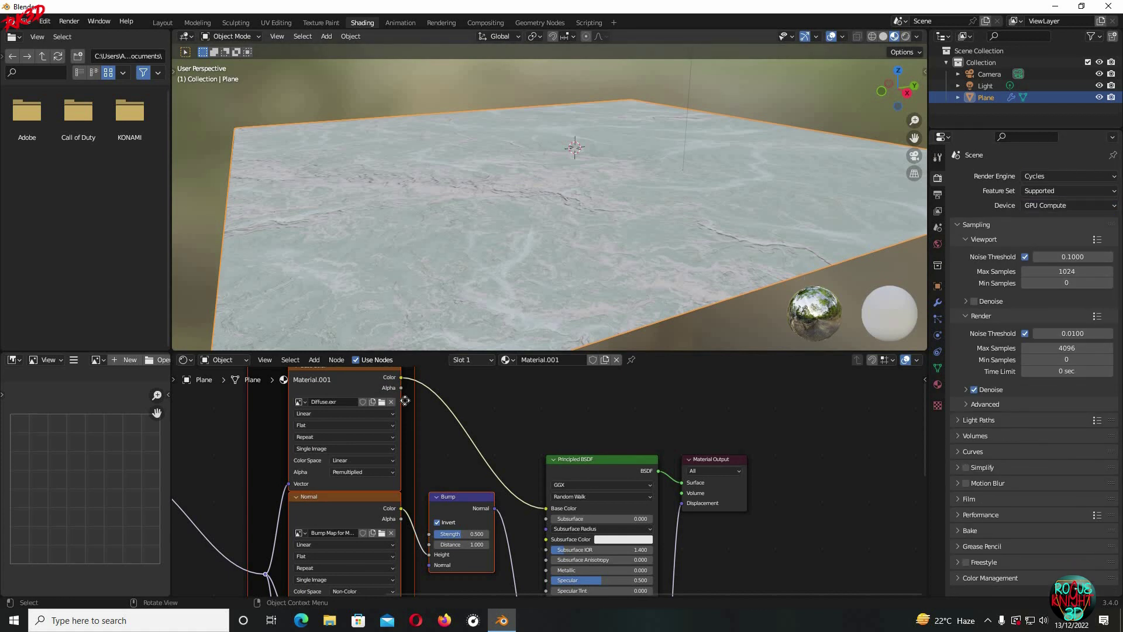
- Set the Diffuse image's Color Space to Filmic Log and raise roughness to 1.000
left_click(352, 460)
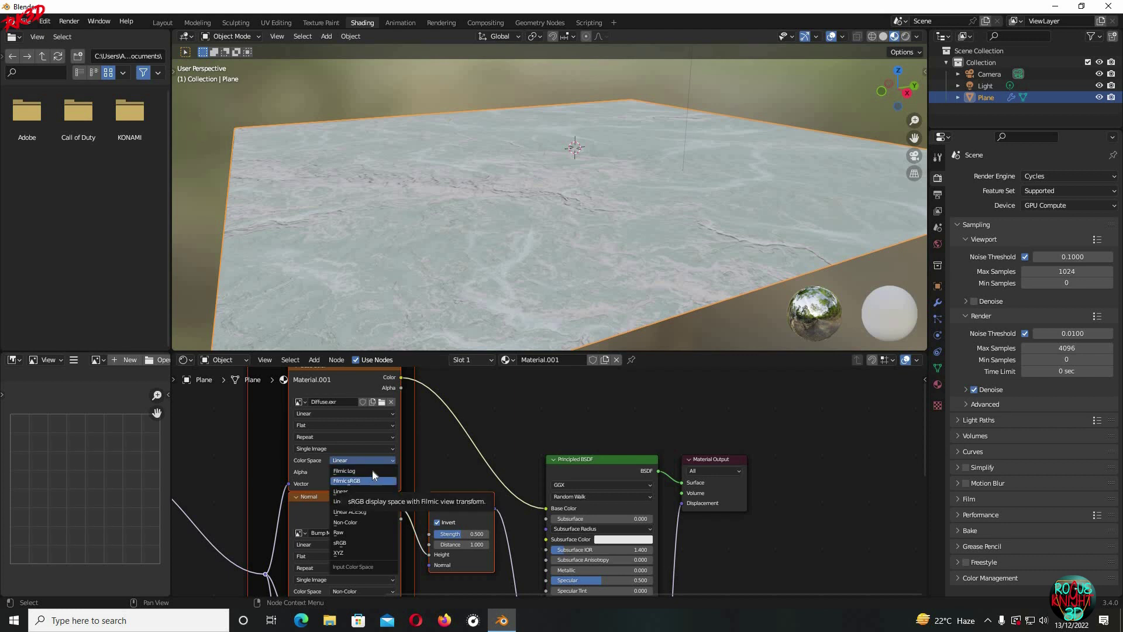
left_click(368, 470)
middle_click_drag(486, 468, 486, 398)
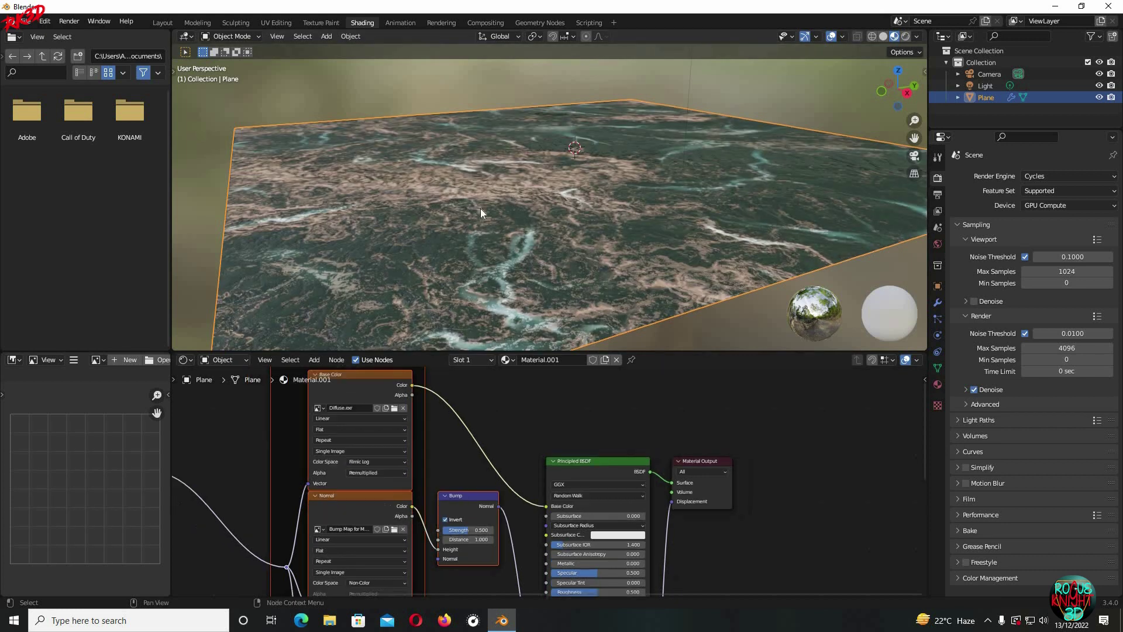
middle_click_drag(591, 518, 484, 450)
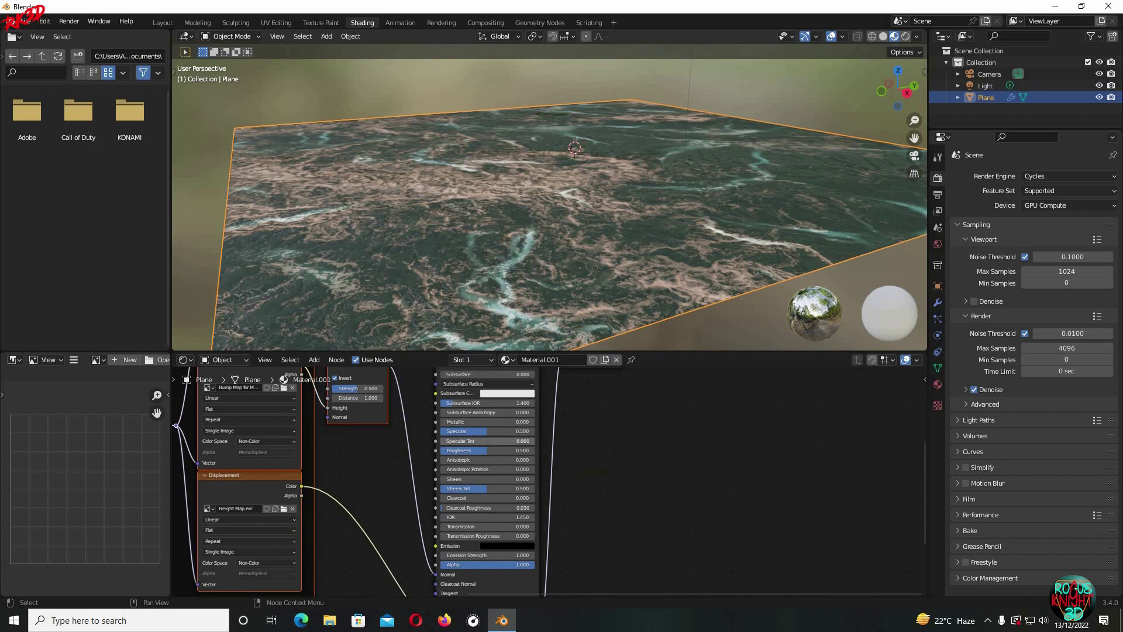
left_click_drag(486, 452, 506, 451)
- Set the Principled BSDF Specular to 0.150
left_click(468, 431)
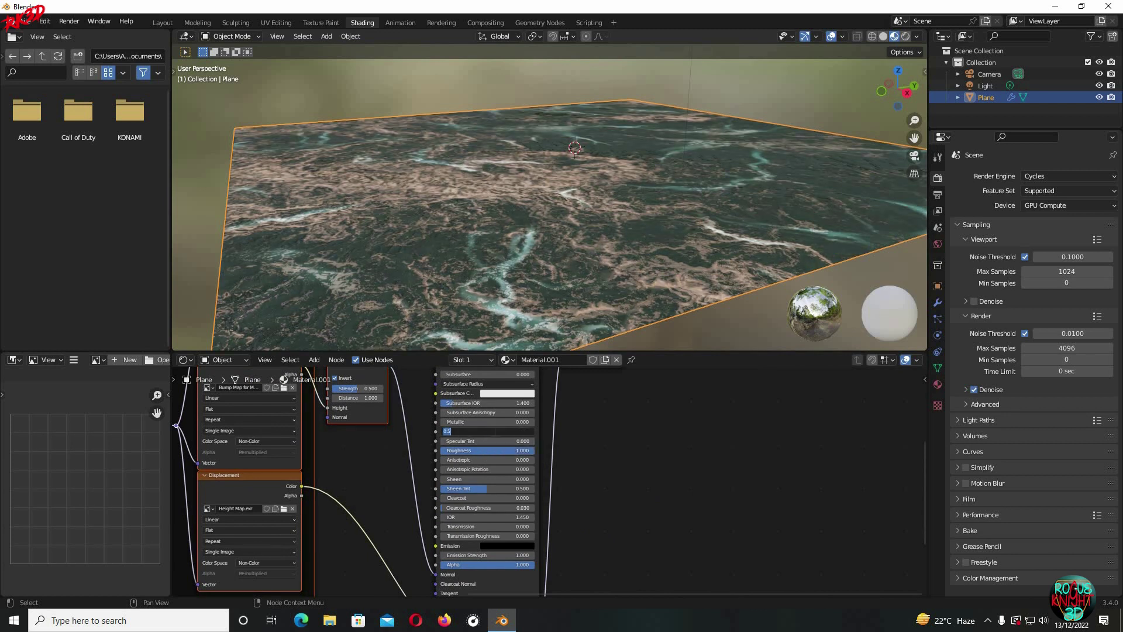
type("0.15")
key("Return")
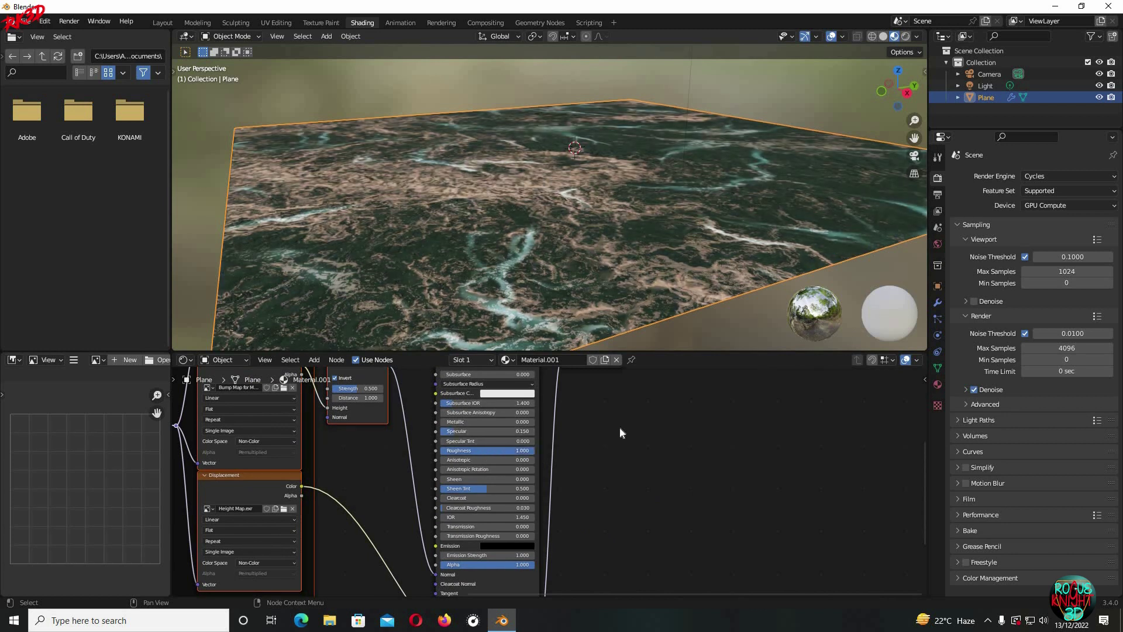
scroll(518, 218, "down", 4)
scroll(665, 153, "up", 4)
scroll(663, 464, "down", 3)
scroll(647, 459, "up", 3)
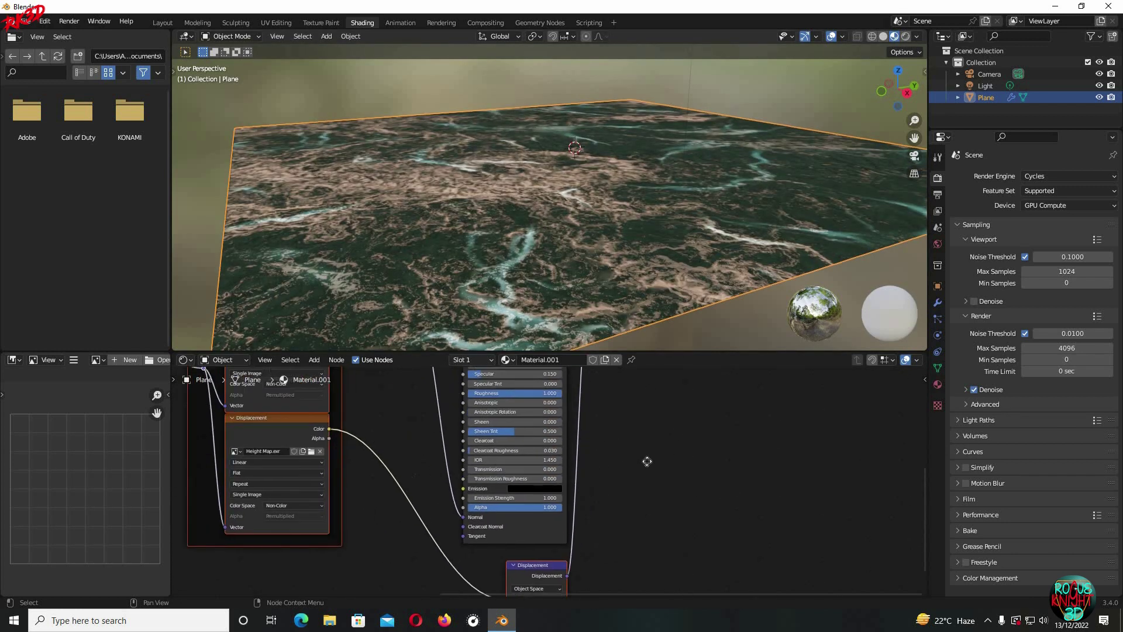
scroll(582, 399, "down", 3)
scroll(627, 448, "up", 2)
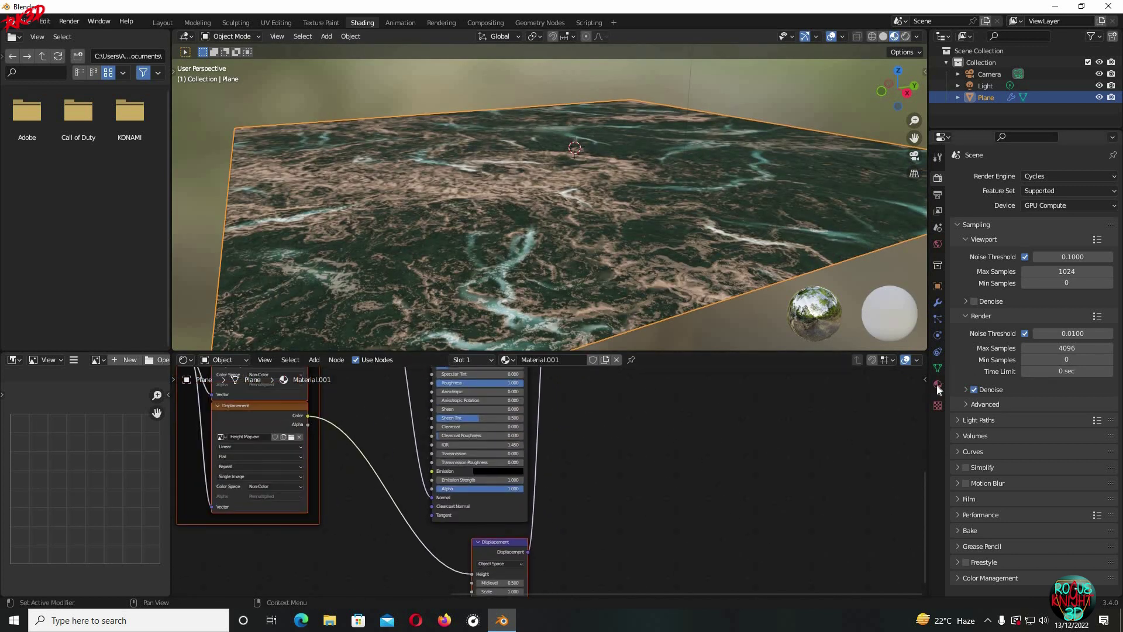
- In Material Properties > Settings, change Displacement to Displacement and Bump
left_click(938, 384)
scroll(1048, 344, "down", 10)
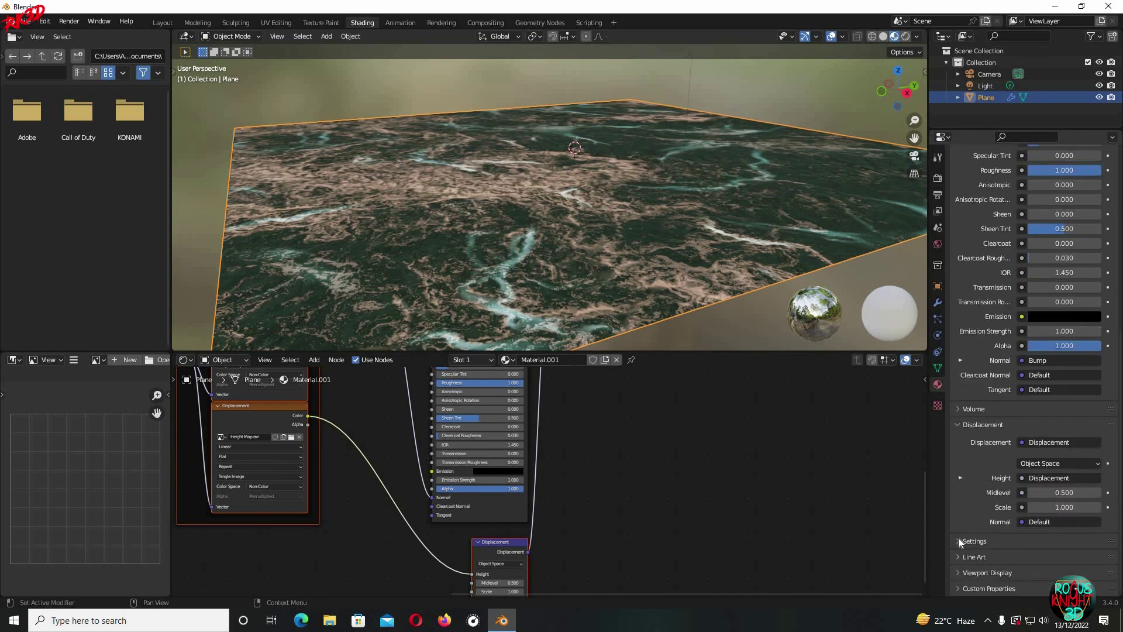
left_click(1062, 541)
scroll(1070, 554, "down", 3)
left_click(1068, 550)
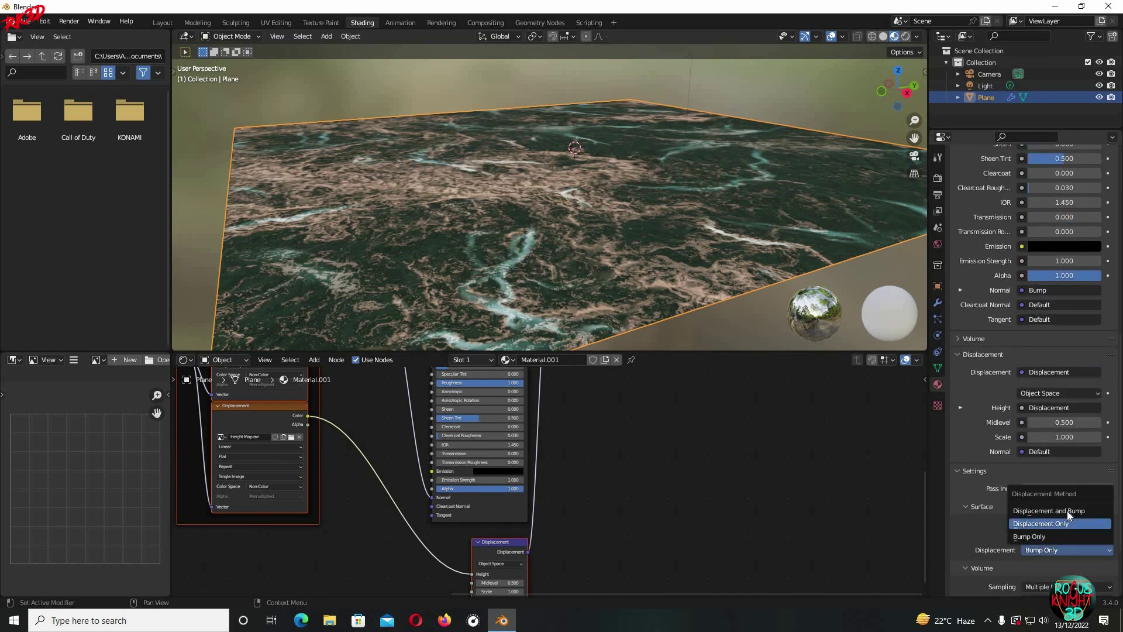
left_click(1067, 510)
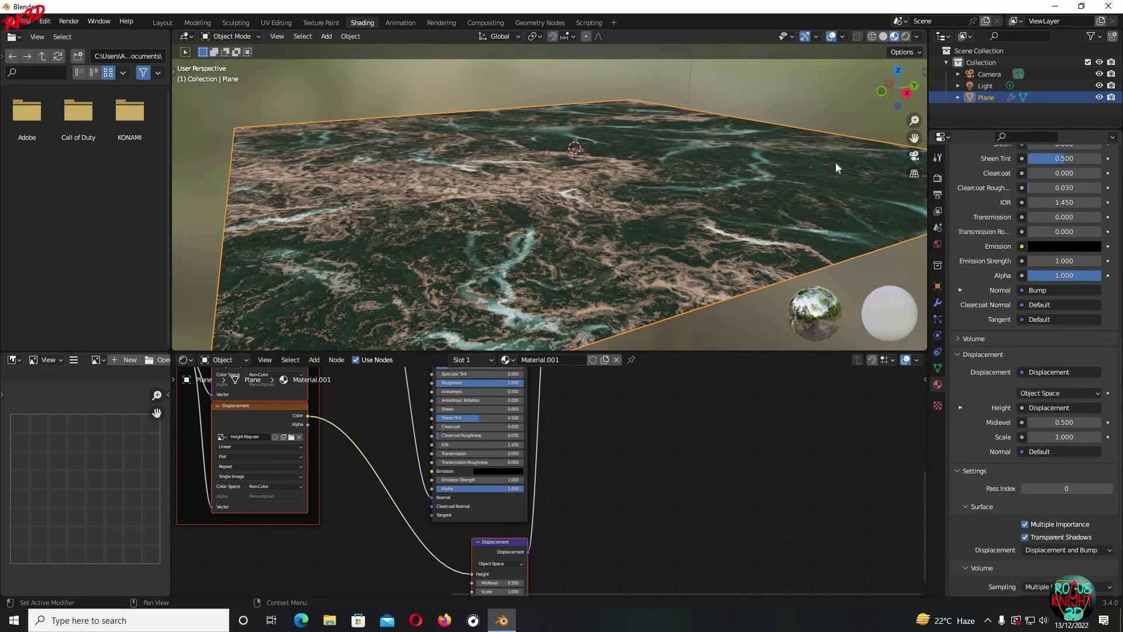
- Switch the viewport to Rendered shading and orbit down to a lower, closer view of the terrain
left_click(907, 37)
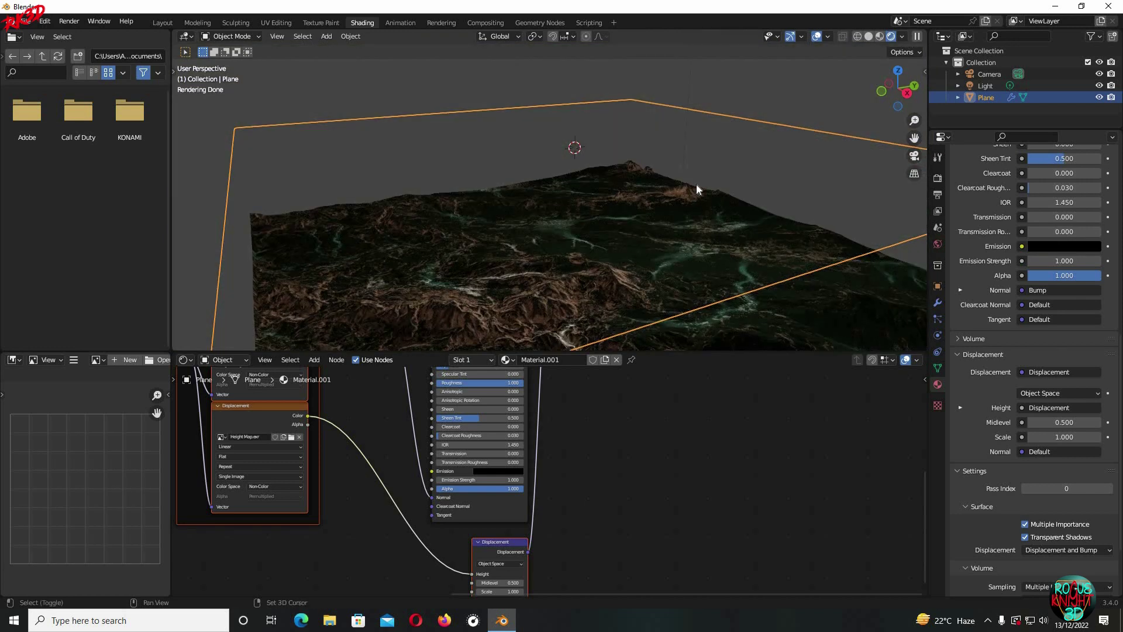
middle_click_drag(696, 184, 875, 119)
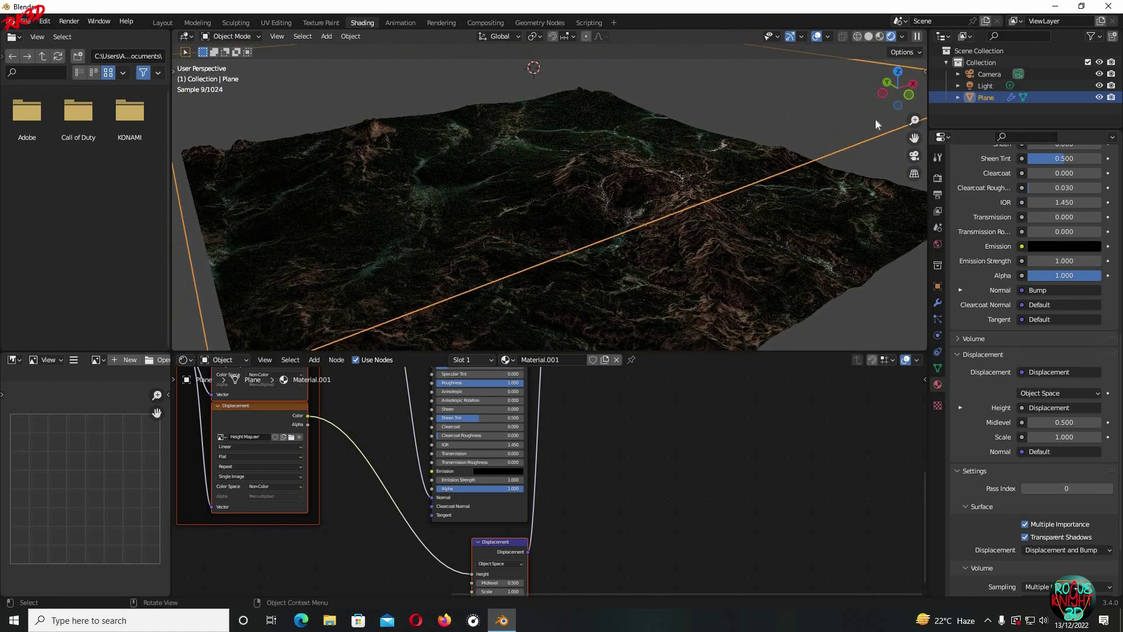
- In World properties, enable SceneSkies Color tweaking, set sun strength to 8.48, and view it rendered
left_click(881, 37)
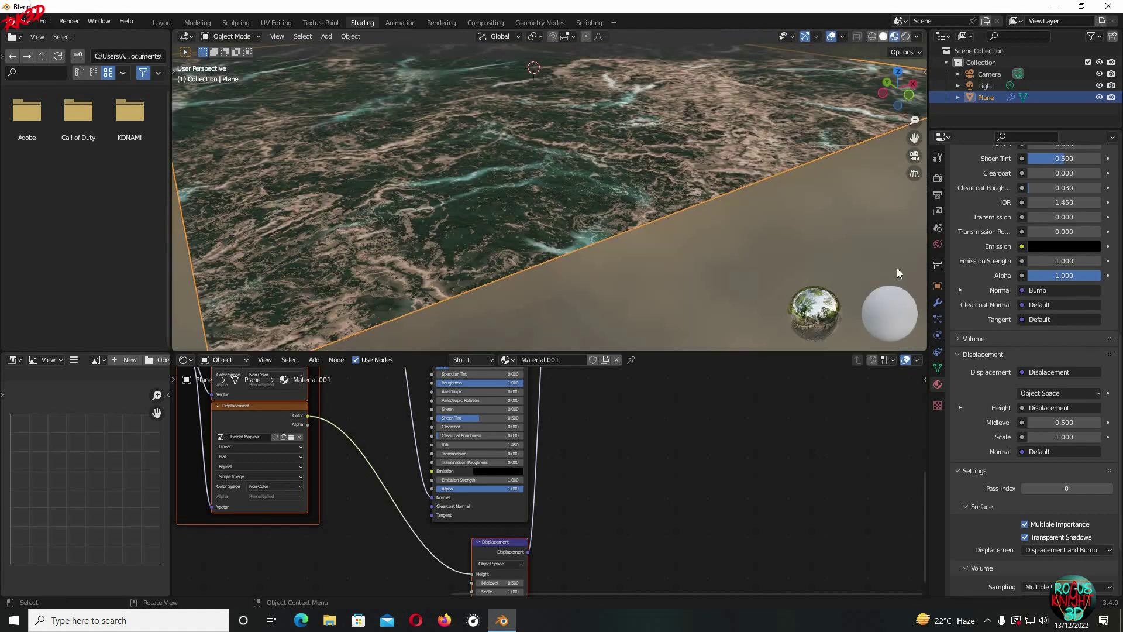
left_click(938, 244)
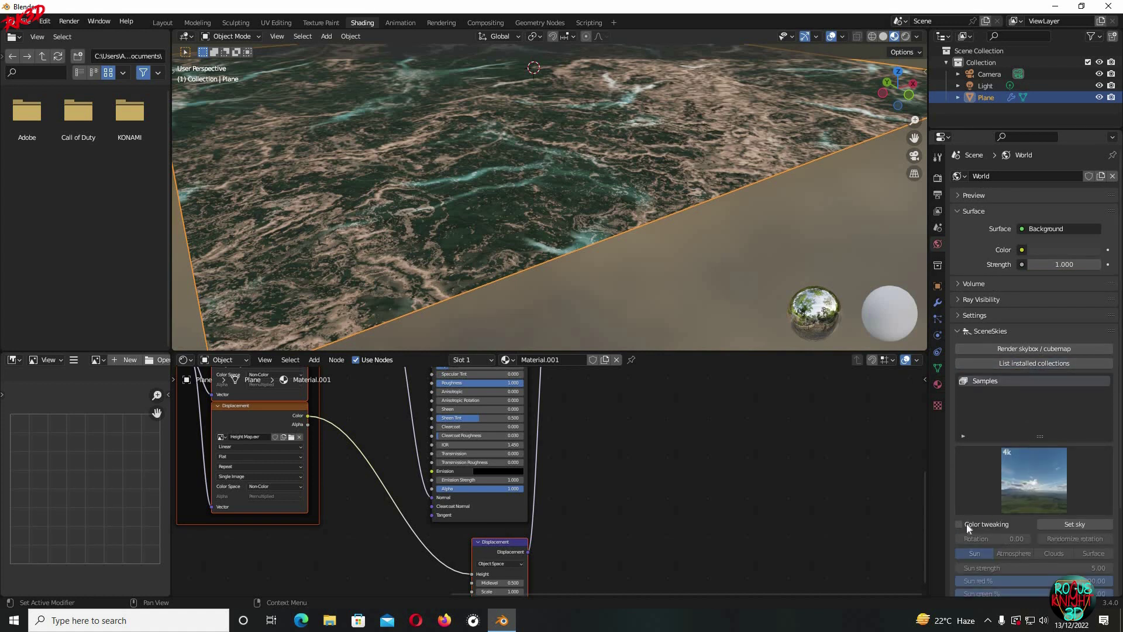
left_click(967, 524)
left_click_drag(1030, 567, 1053, 568)
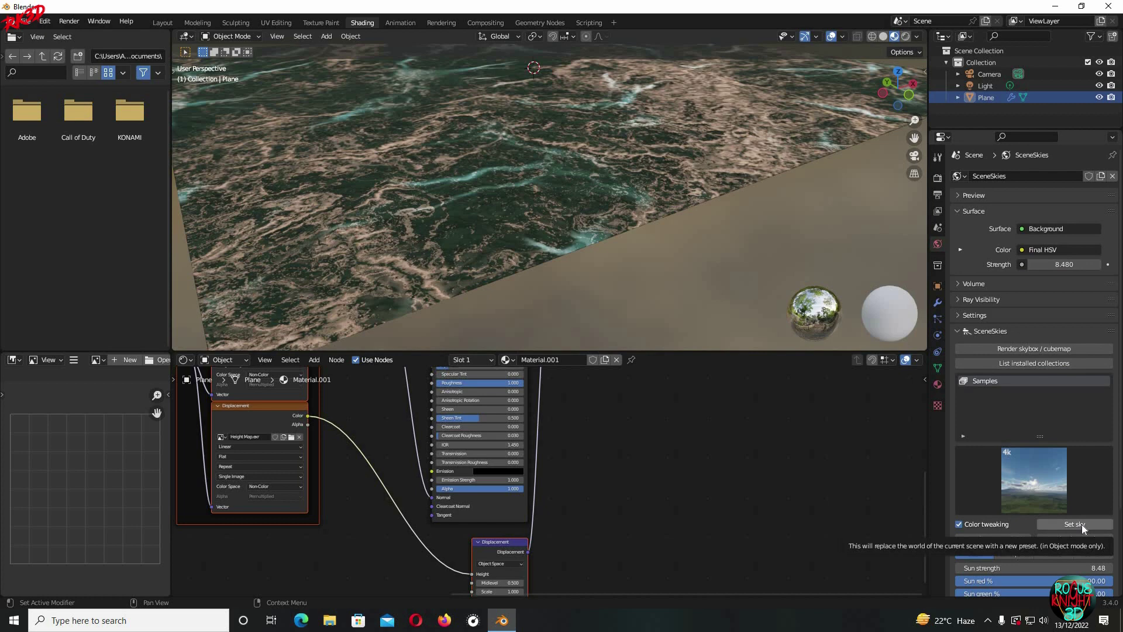
left_click(907, 37)
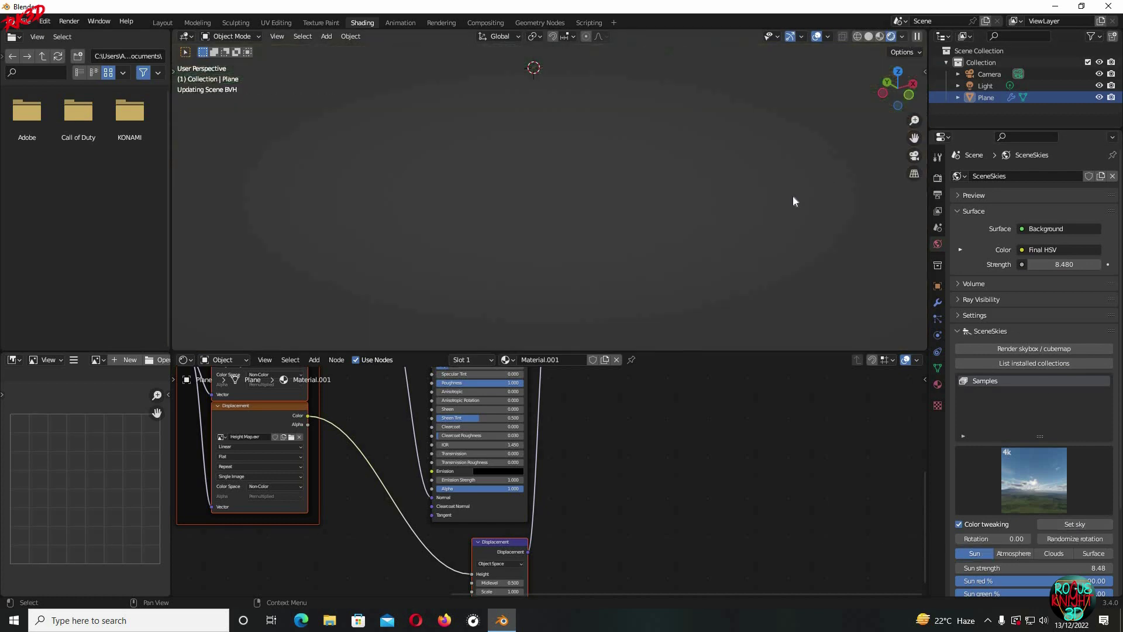
middle_click_drag(773, 201, 783, 199)
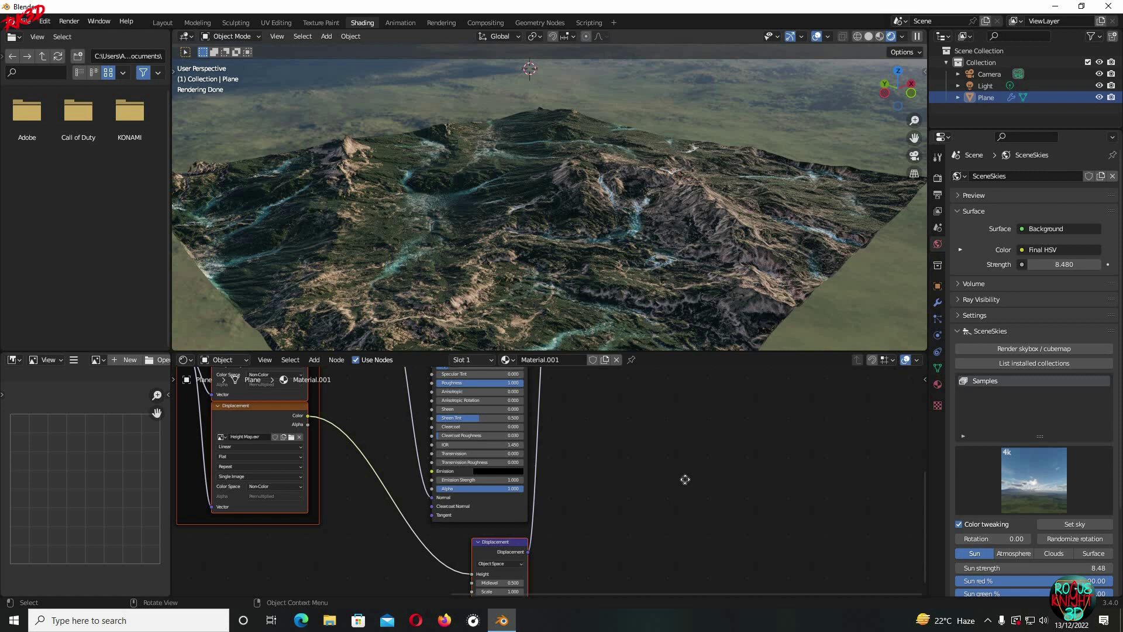
- Set the Subdivision modifier's Render levels to 3, leaving Viewport at 2
middle_click_drag(685, 479, 686, 464)
left_click(938, 303)
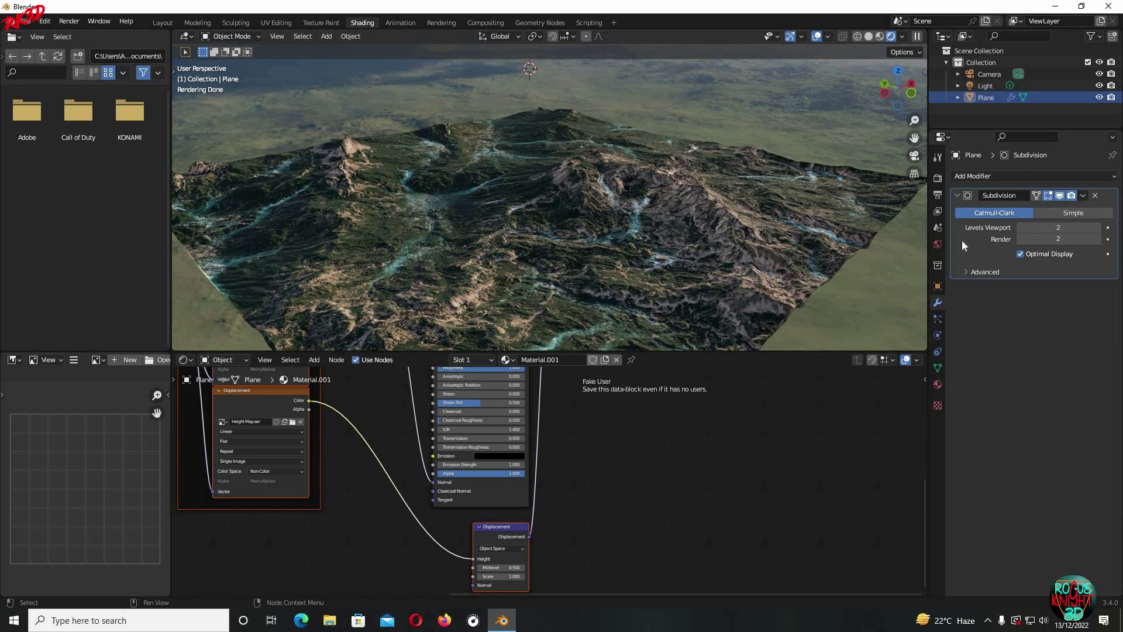
left_click_drag(1068, 239, 1079, 239)
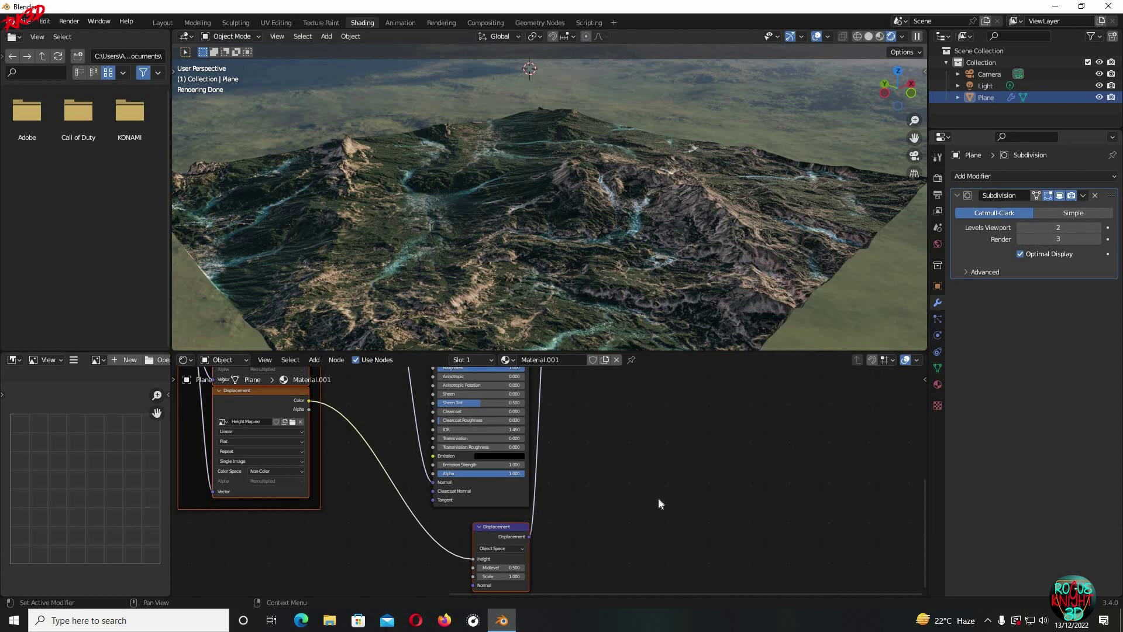
scroll(673, 485, "up", 2, "shift")
middle_click_drag(481, 434, 455, 414)
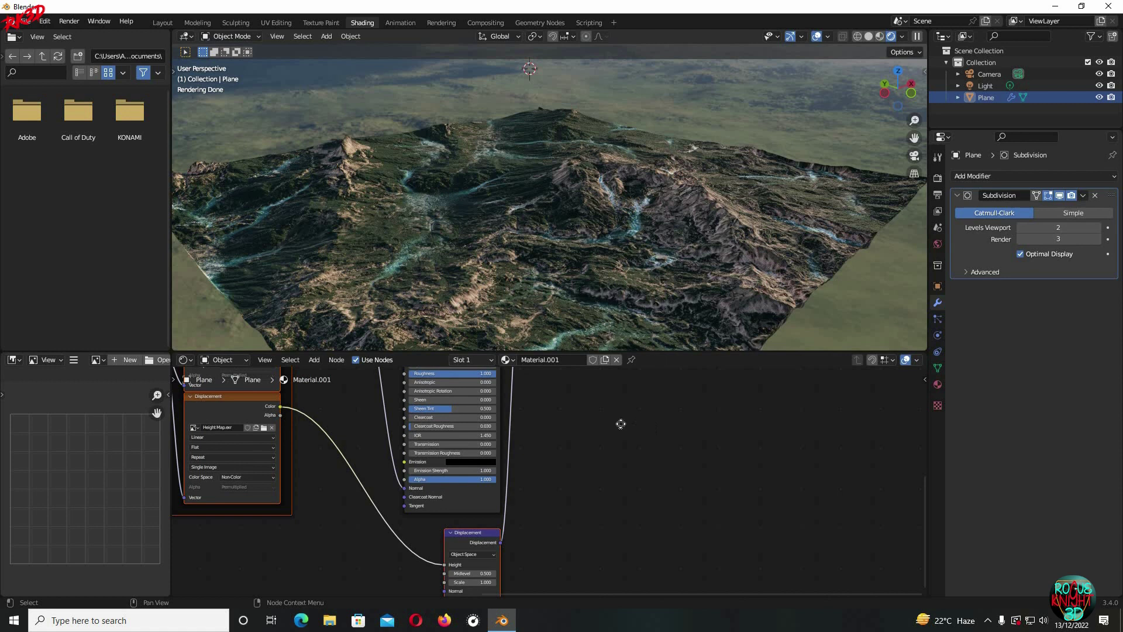
scroll(605, 434, "down", 4)
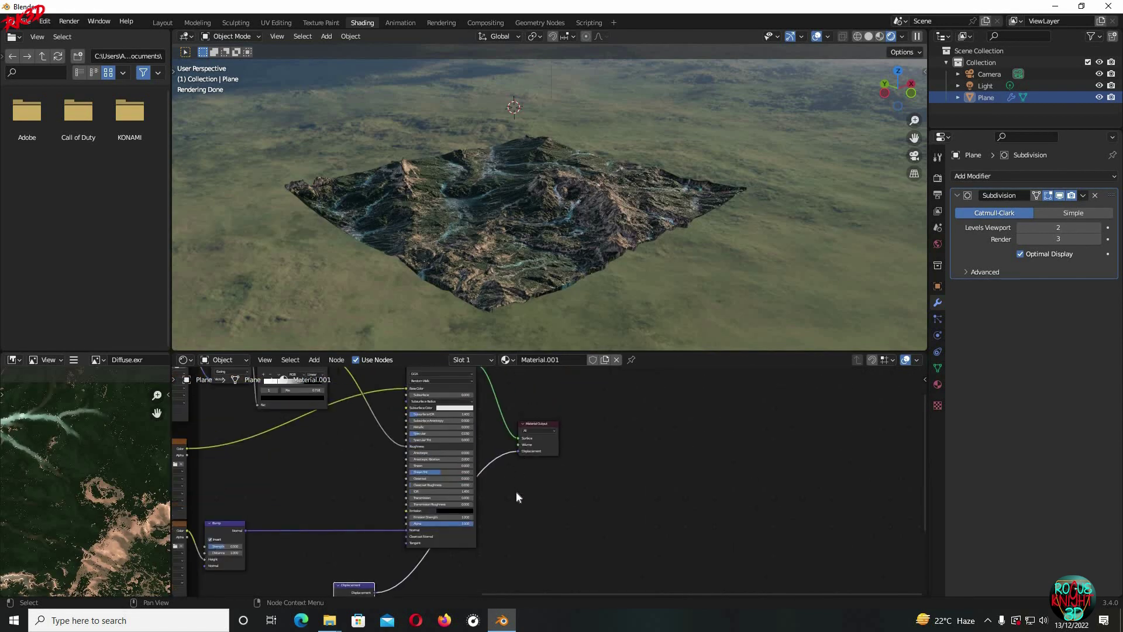
- Unlink the Displacement node and add a Displace modifier with a new Height Map.exr texture
left_click_drag(519, 451, 573, 444)
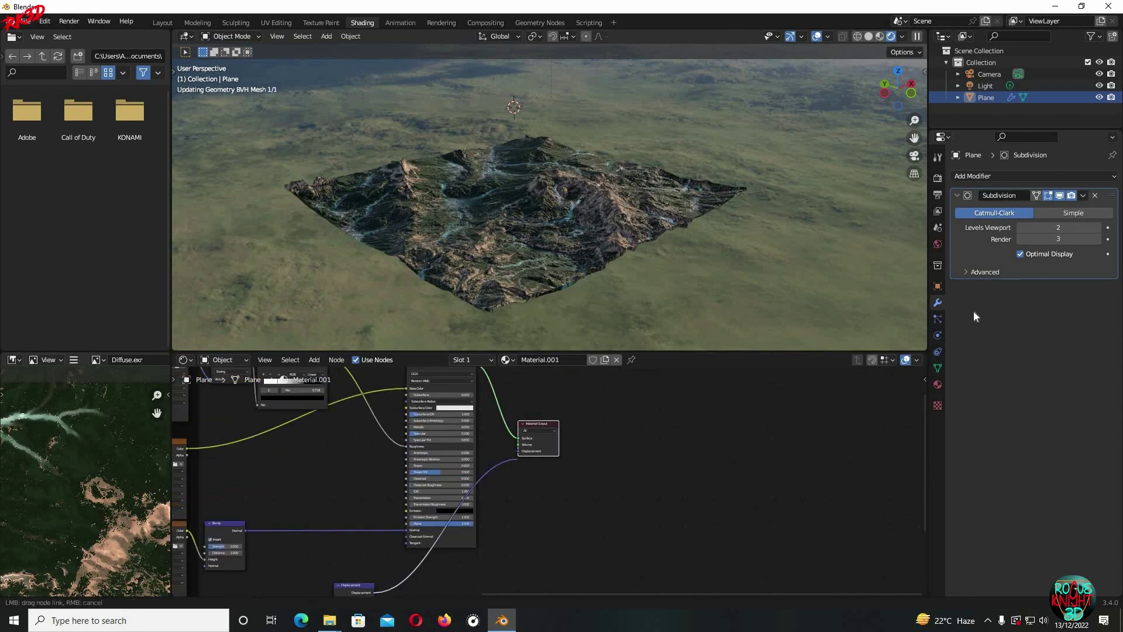
left_click(1022, 176)
left_click(991, 247)
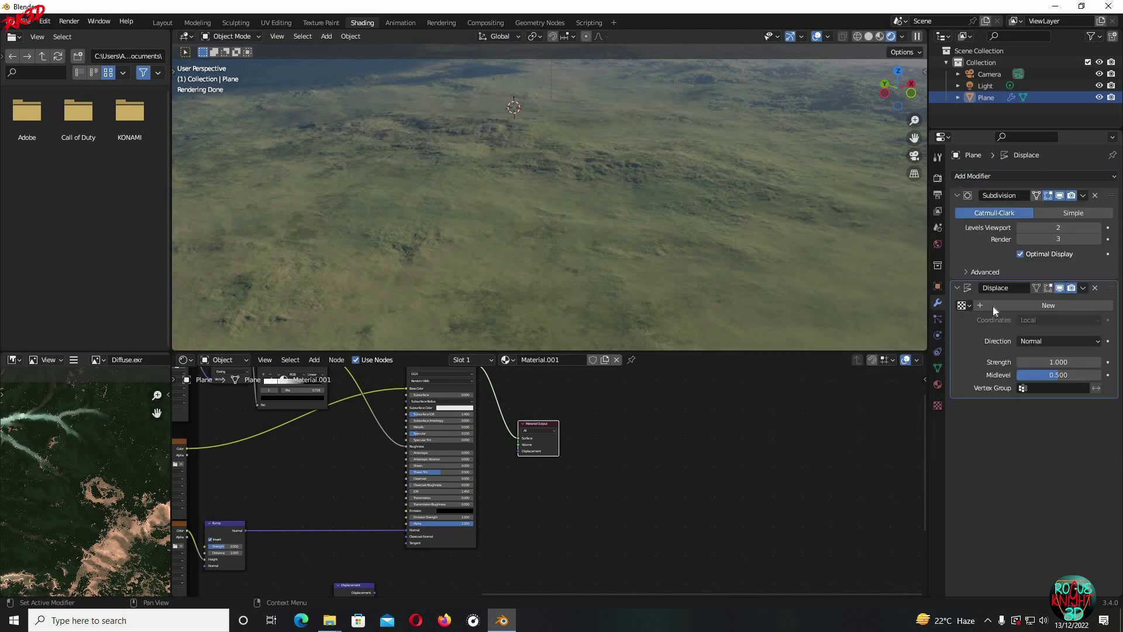
left_click(1007, 306)
left_click(1108, 305)
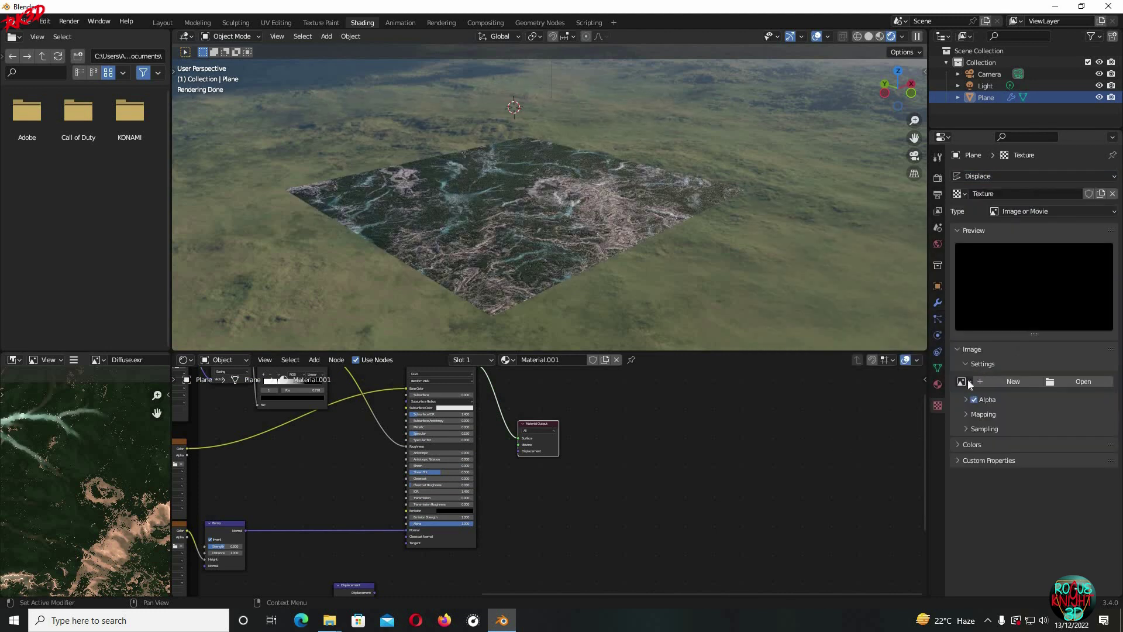
left_click(963, 382)
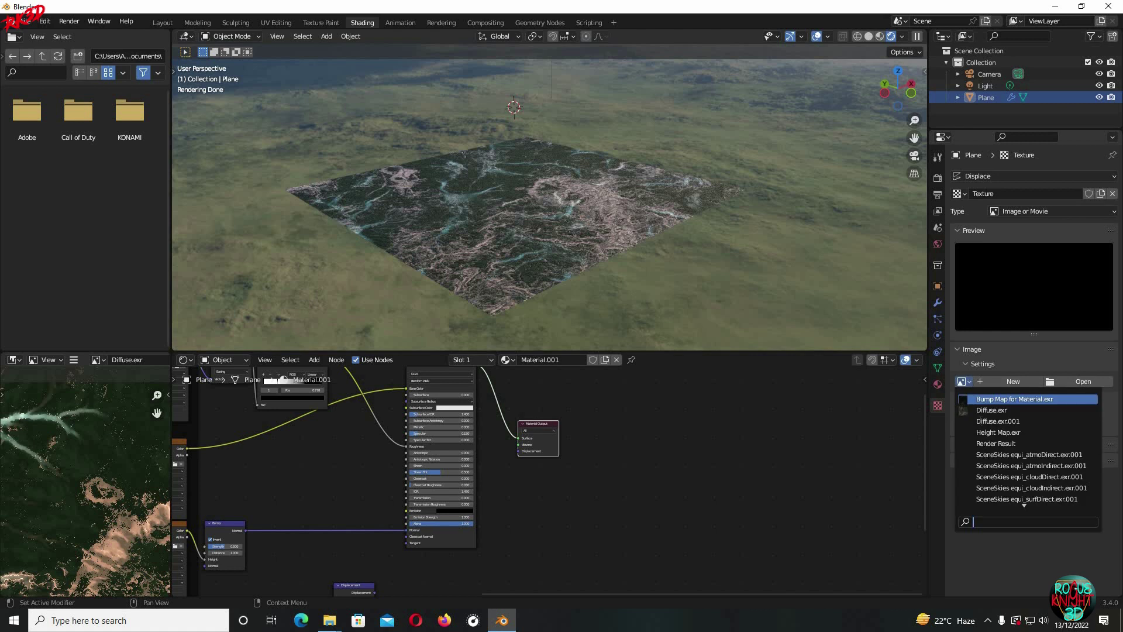
left_click(989, 432)
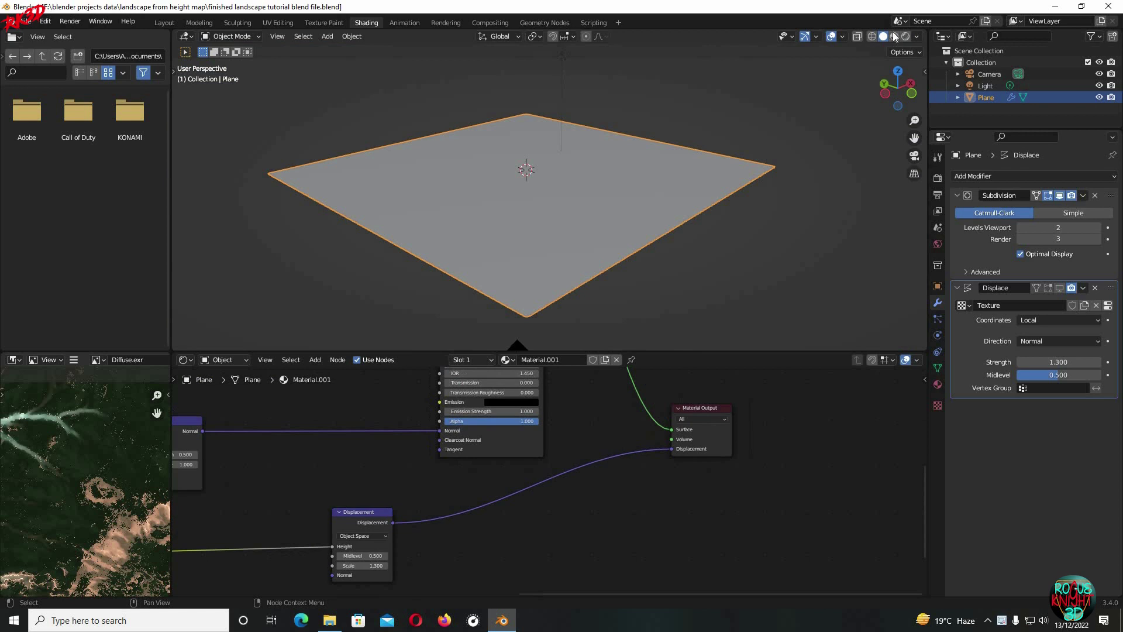
- Show the Displace modifier in the viewport and set its Strength to 1.3
left_click(894, 39)
left_click(883, 36)
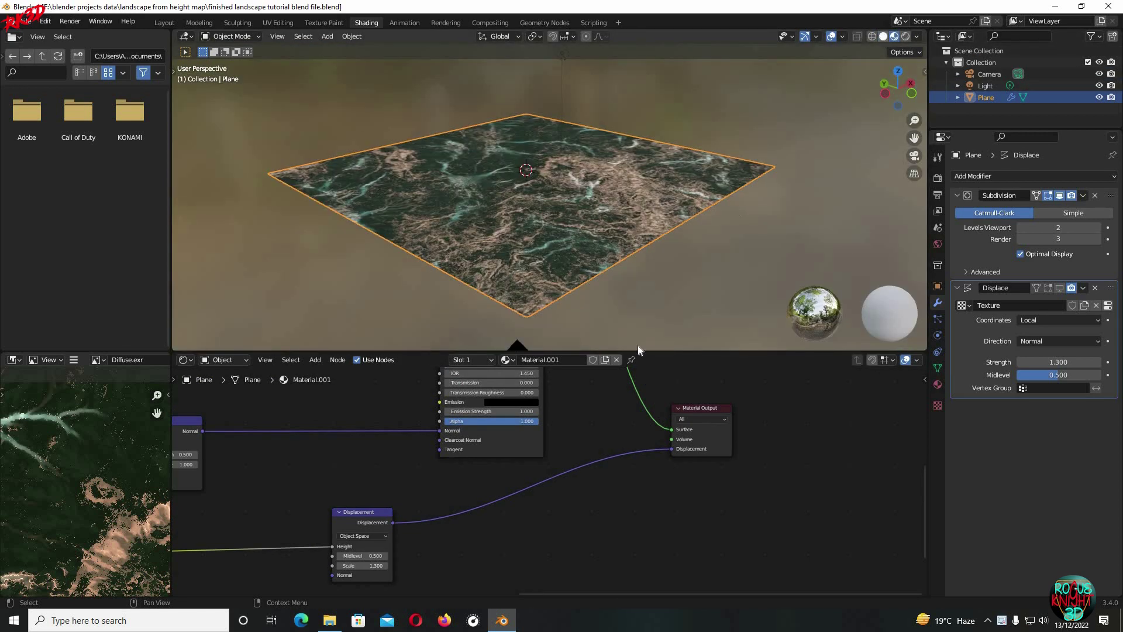
left_click_drag(671, 449, 620, 485)
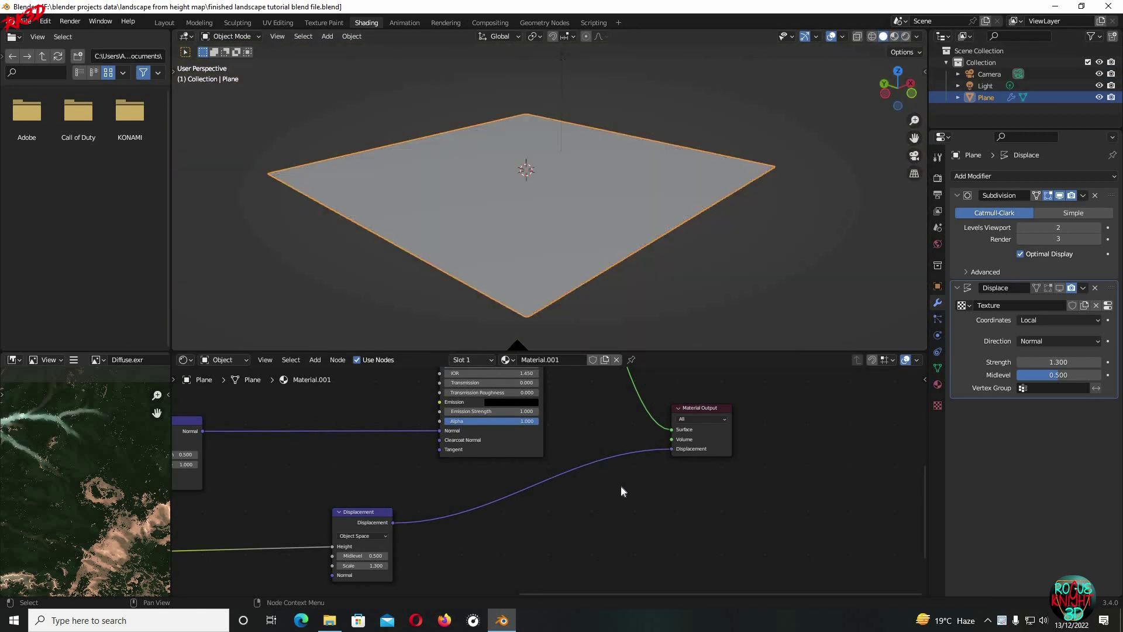
left_click(1059, 287)
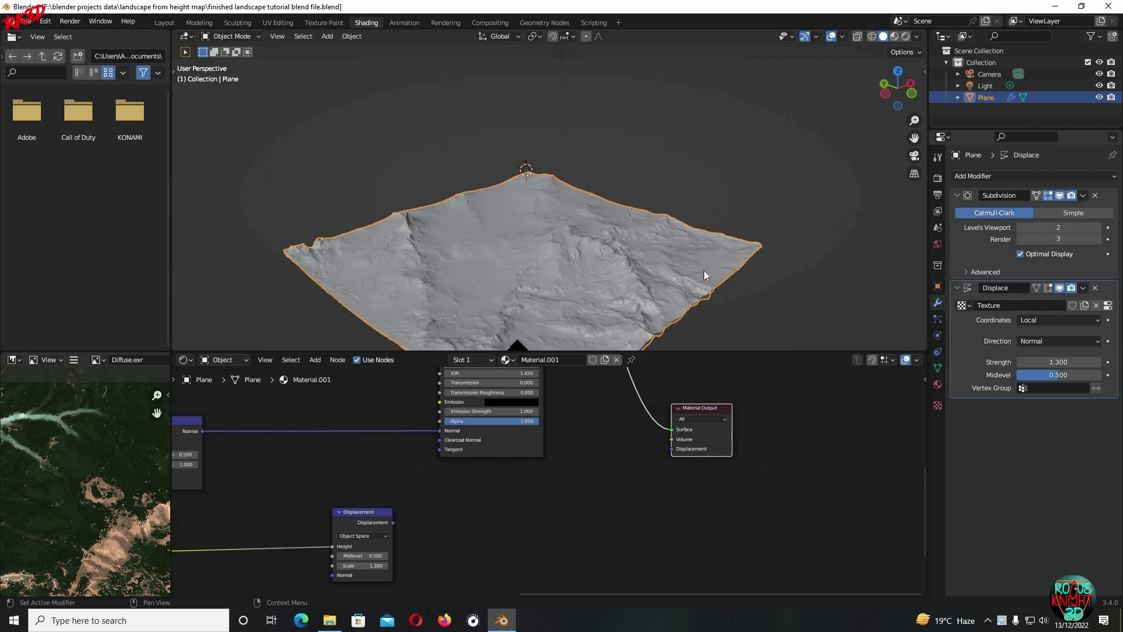
left_click(895, 37)
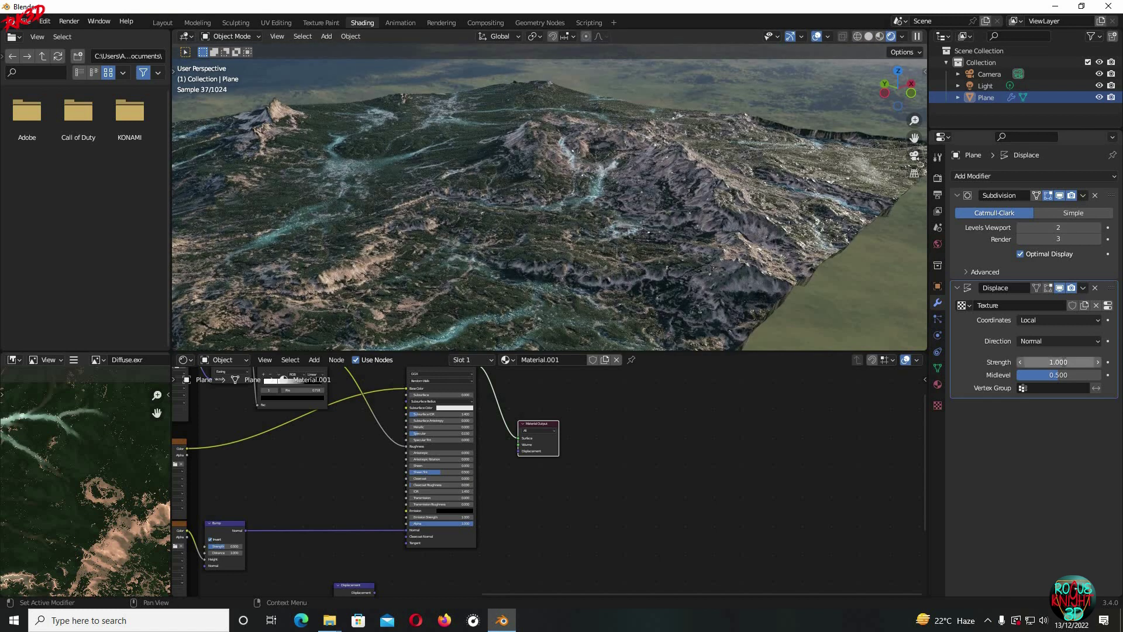
left_click(1059, 363)
type("1.3")
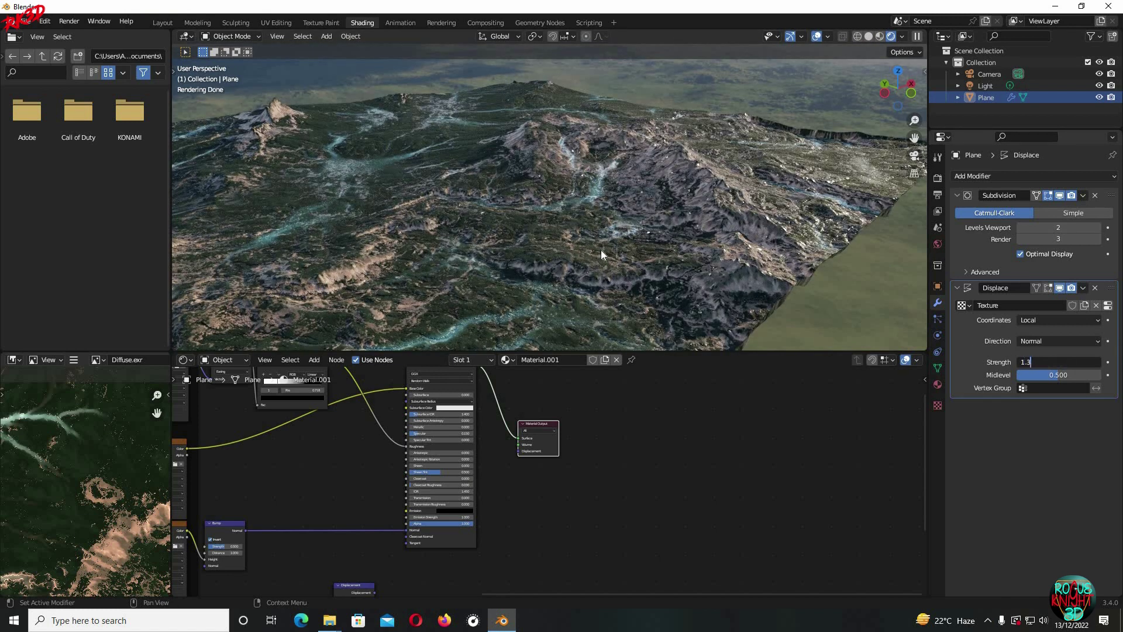
key("Return")
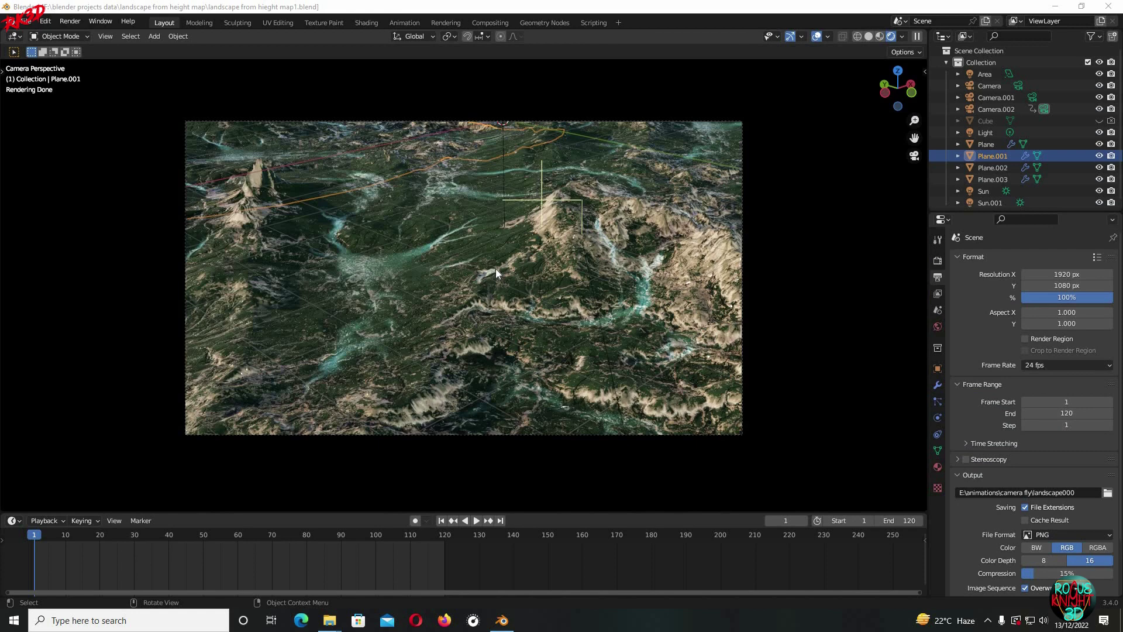
- Leave camera view, deselect everything, and show the landscape's compositing node tree with its colour-balance stage
key("KP_0")
key("alt+a")
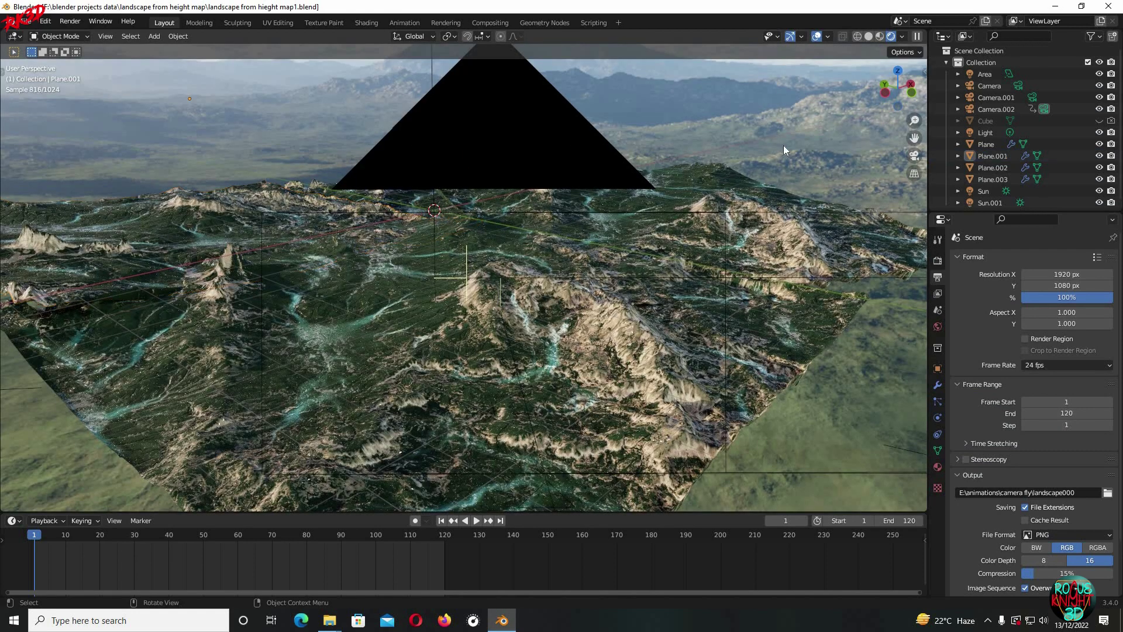
left_click(490, 22)
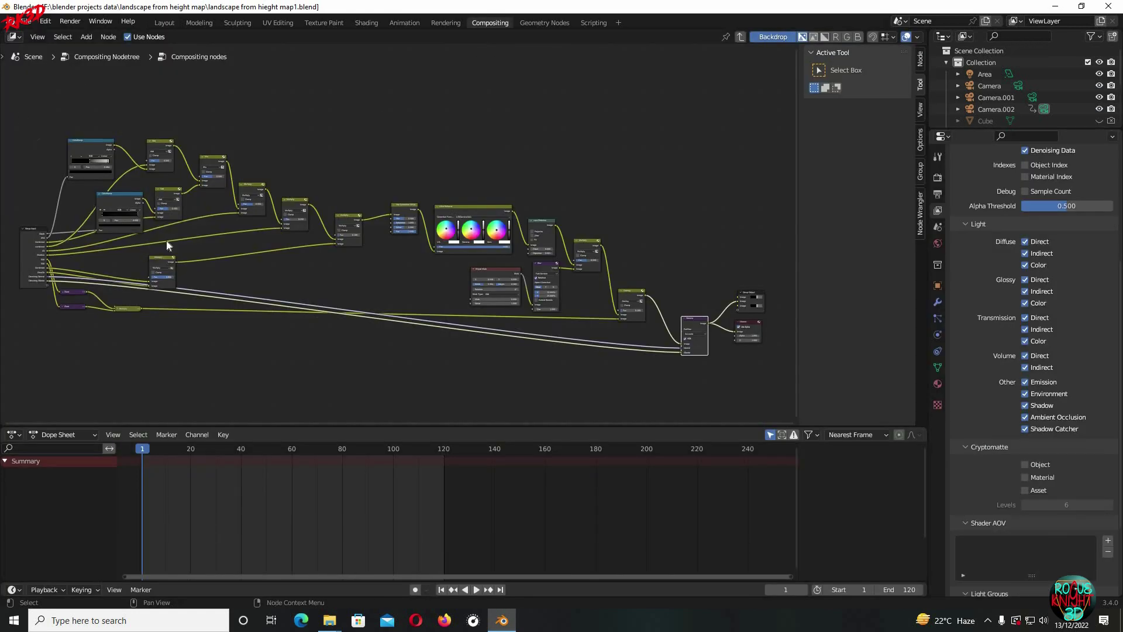